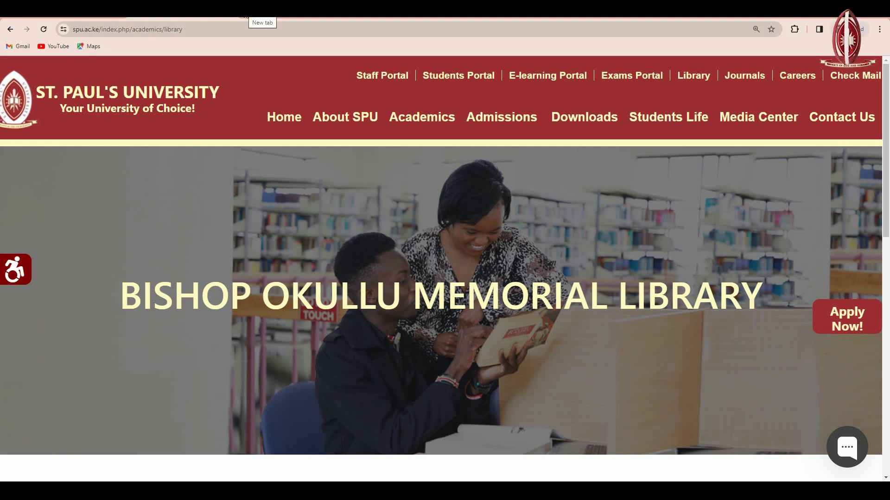
- Search the web for "download zotero" in a new browser tab and open Zotero's official Downloads page
left_click(244, 12)
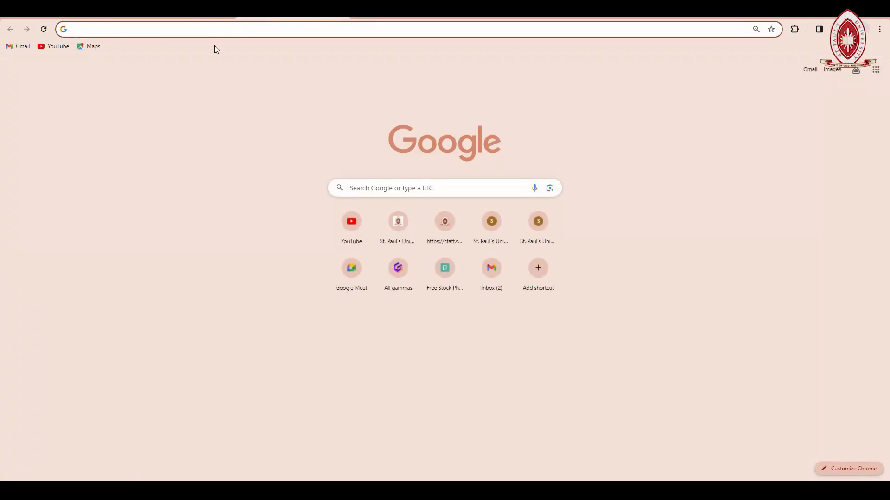
type("d")
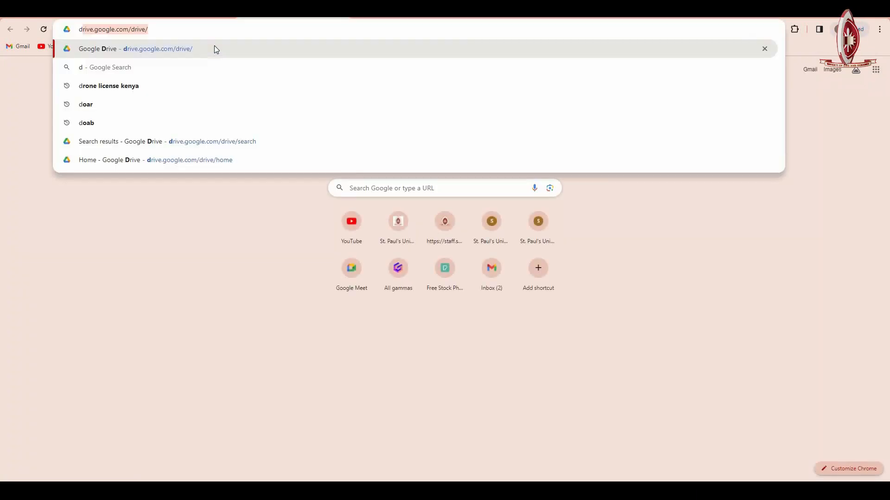
type("ownload")
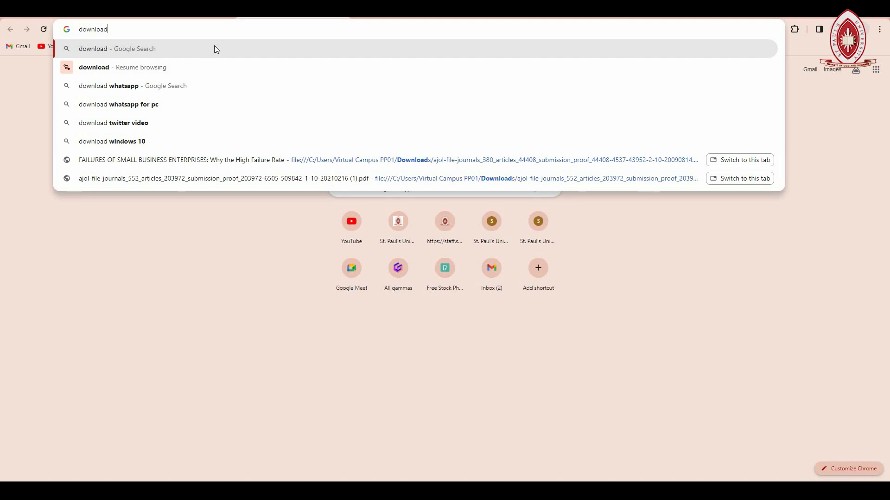
type("zotero")
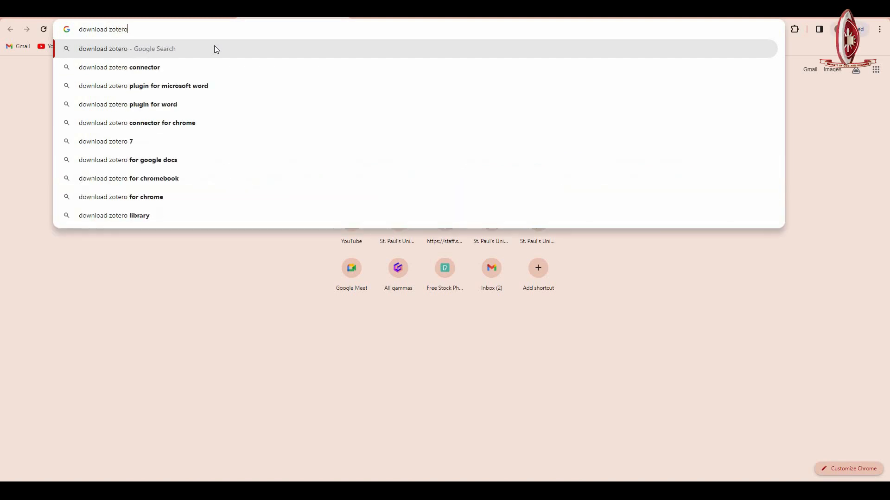
key("Return")
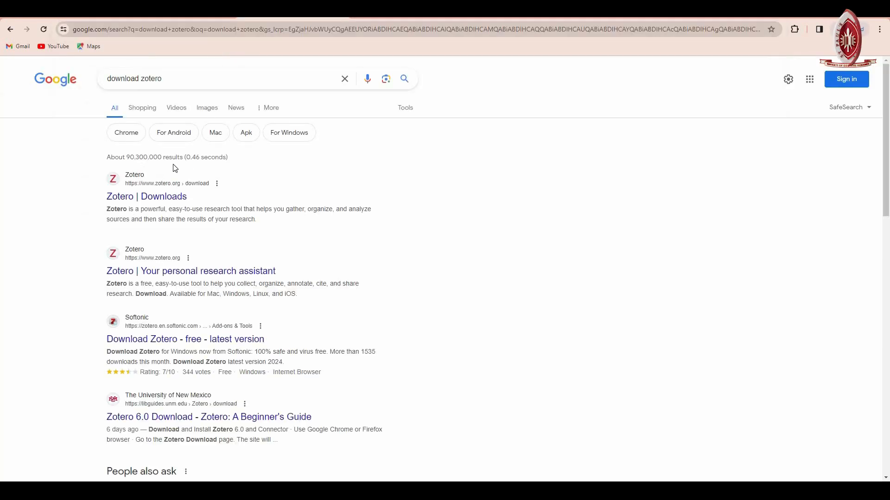
left_click(161, 201)
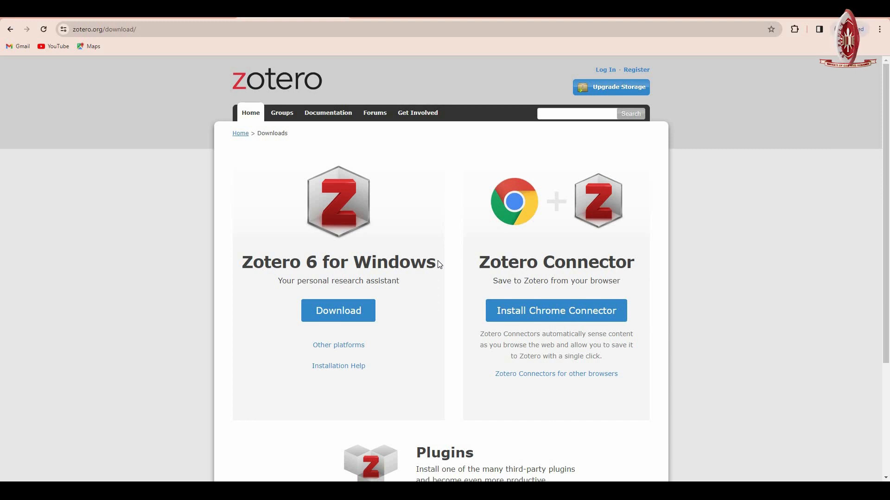
- Download Zotero 6 for Windows and run the downloaded Zotero-6.0.36_setup.exe installer
scroll(439, 264, "down", 1)
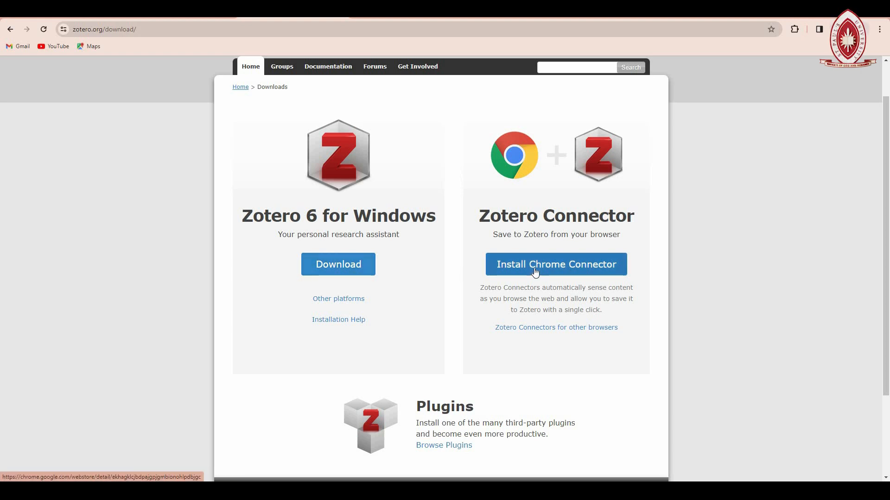
left_click(344, 271)
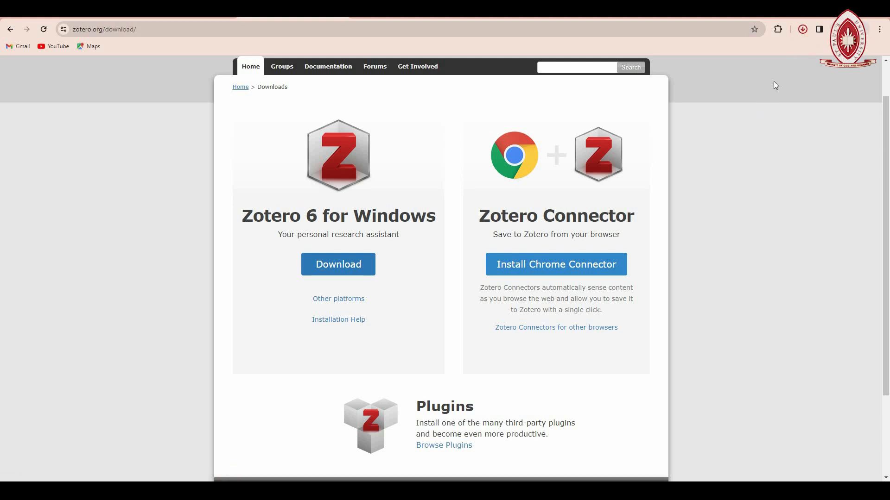
left_click(800, 31)
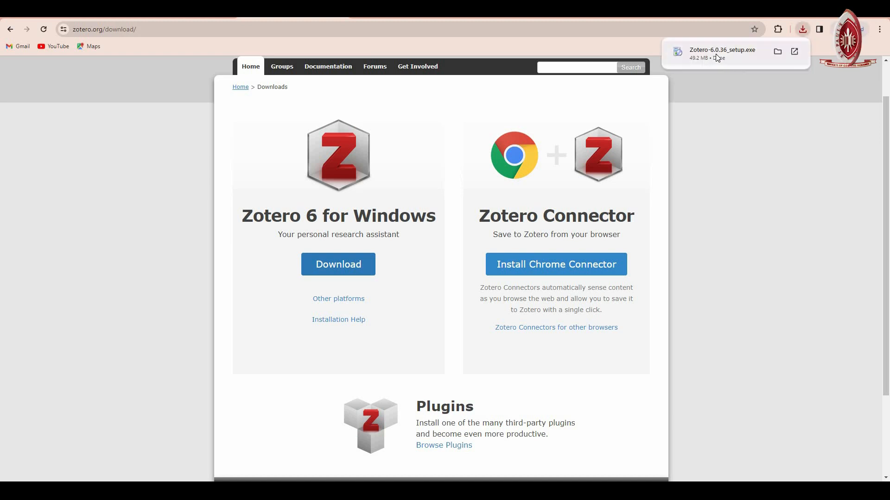
left_click(717, 56)
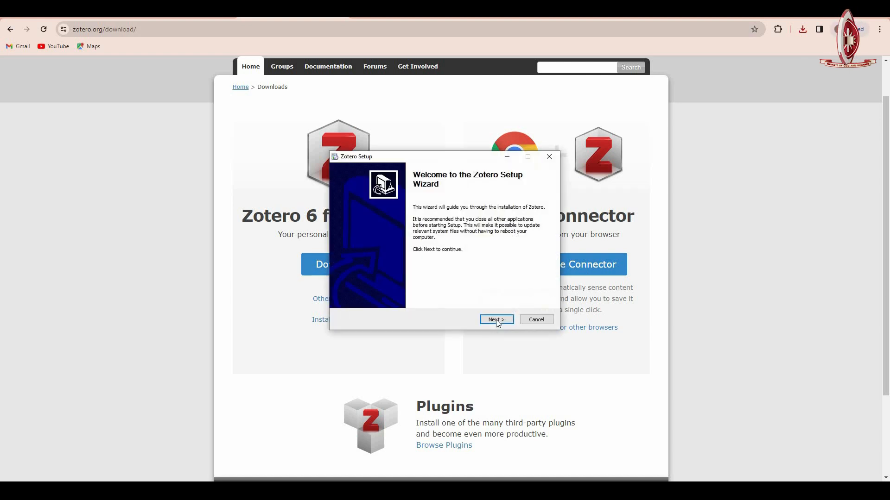
- Install Zotero with the Standard setup type in C:\Program Files (x86)\Zotero and finish the wizard with Zotero set to launch
left_click(496, 320)
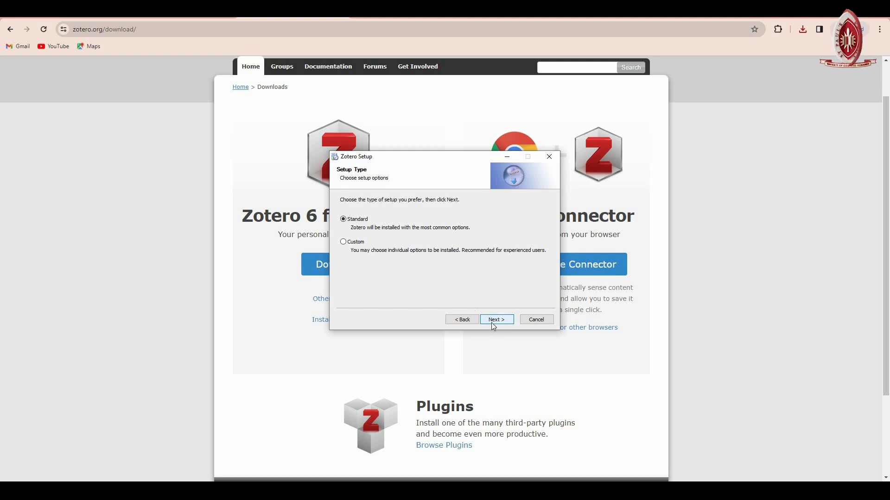
left_click(496, 324)
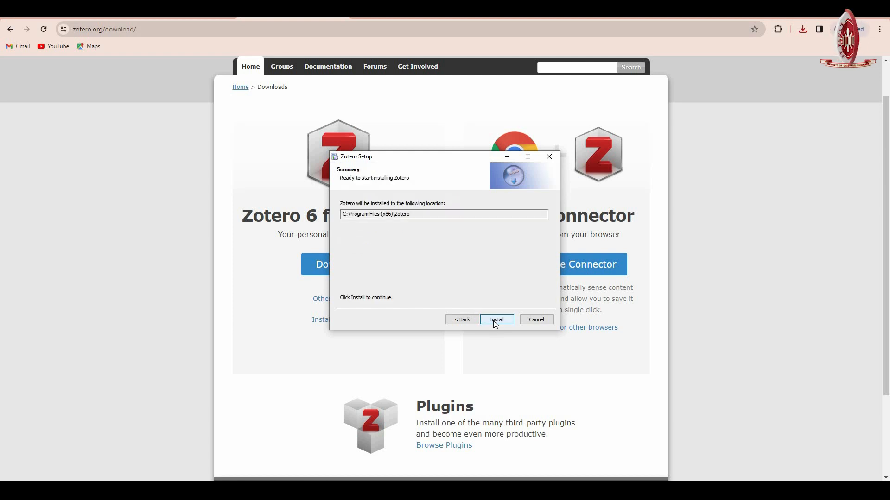
left_click(494, 322)
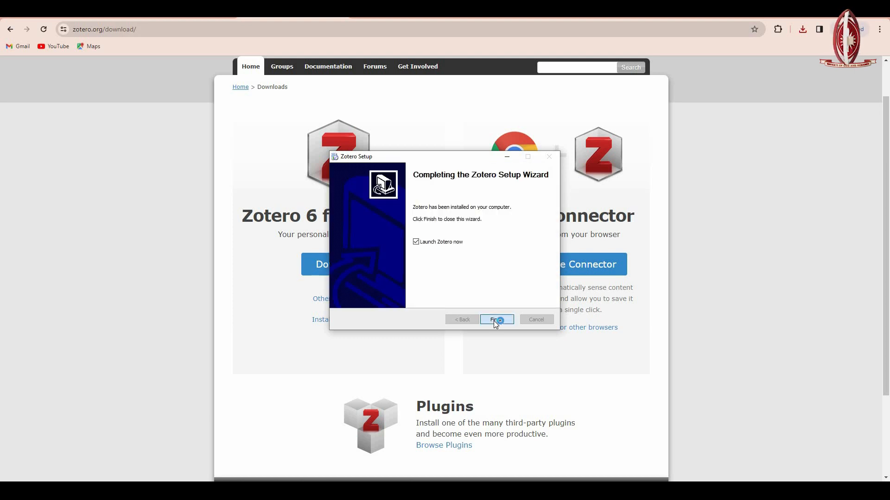
left_click(495, 320)
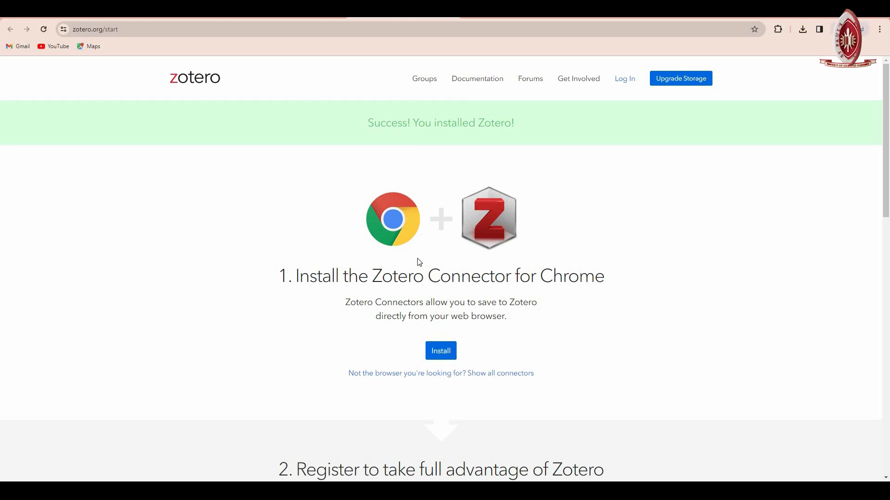
- Install the Zotero Connector extension for Chrome from the Chrome Web Store
left_click(443, 359)
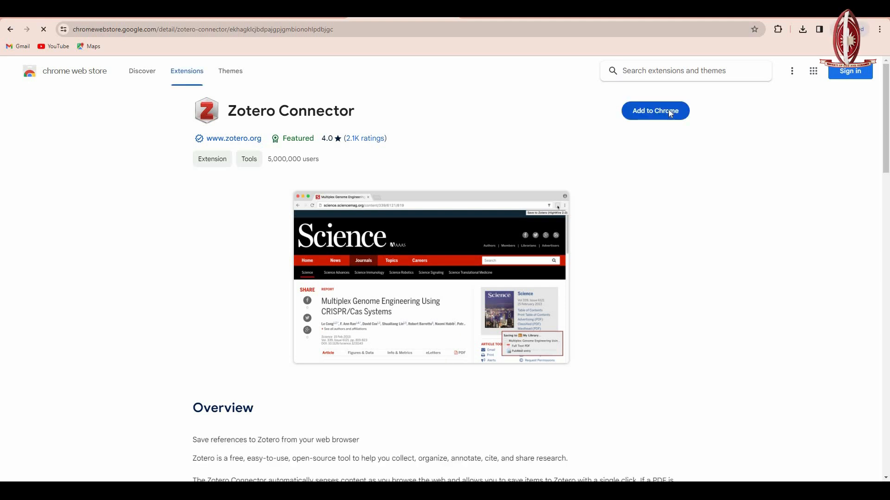
left_click(669, 110)
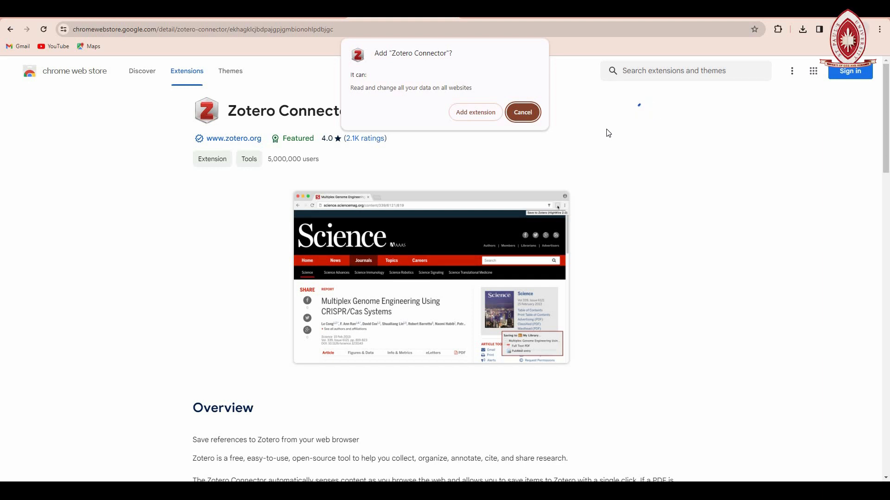
left_click(485, 118)
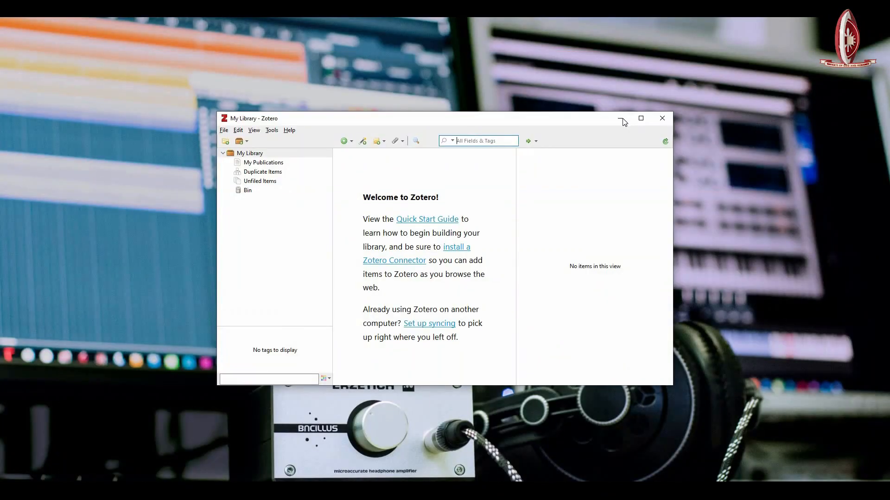
- Minimize the Zotero window, restore it and maximize it to fill the screen
left_click(623, 122)
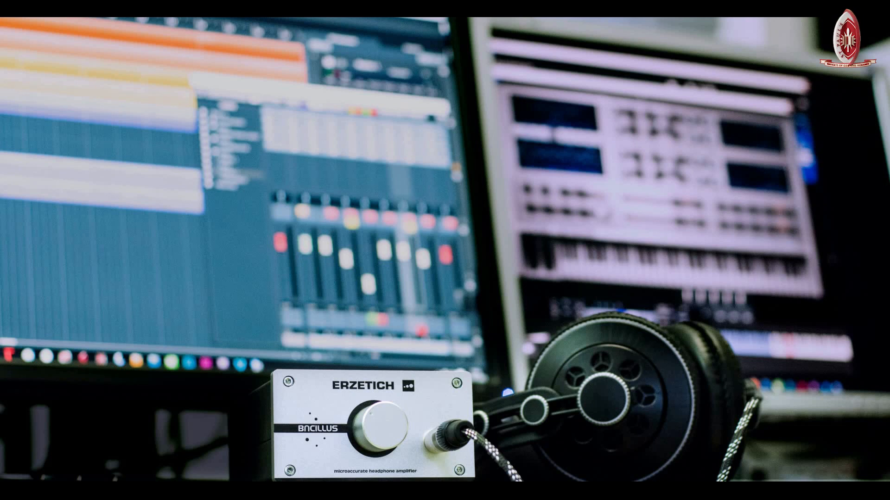
left_click(600, 491)
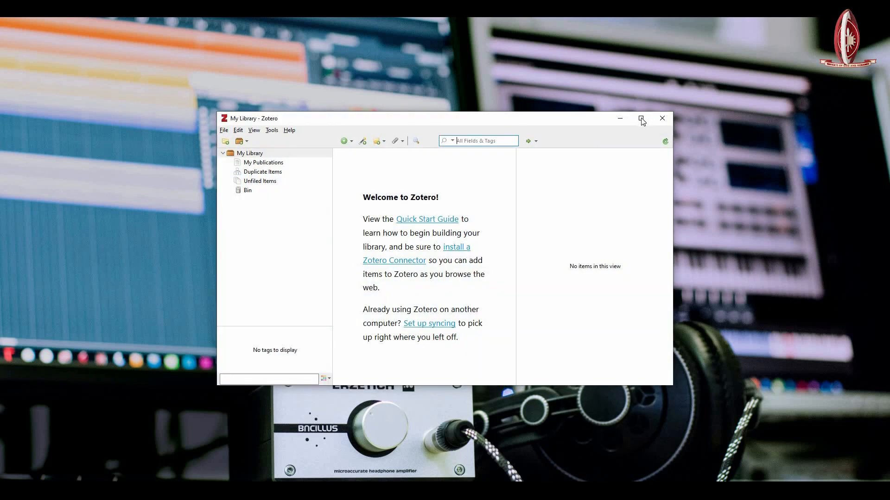
left_click(642, 120)
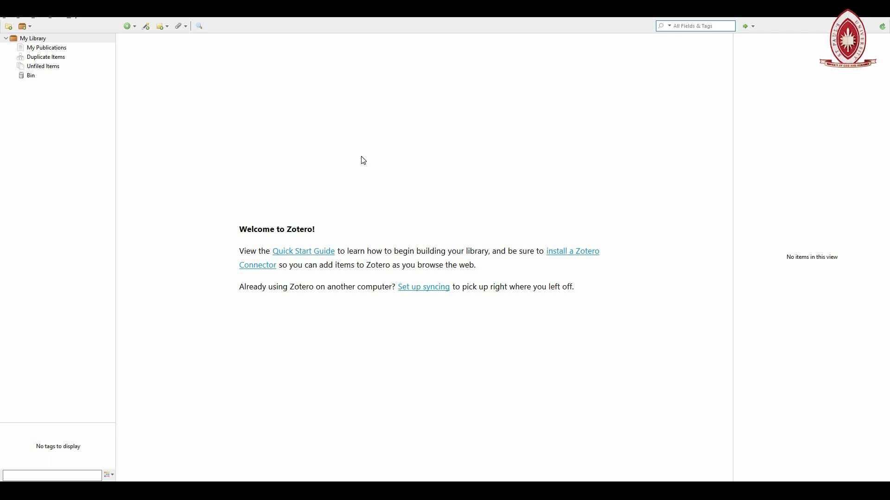
- Create a new collection named "Information Literacy" in My Library
left_click(9, 27)
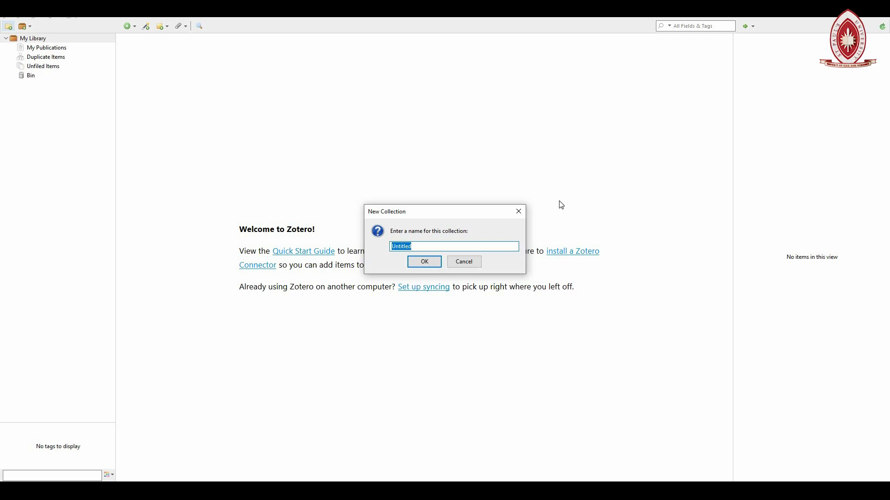
type("IN")
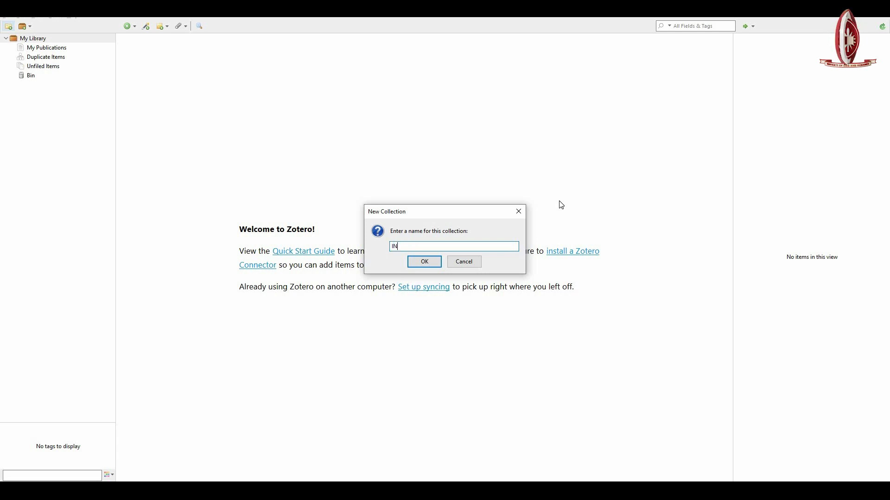
type("forma")
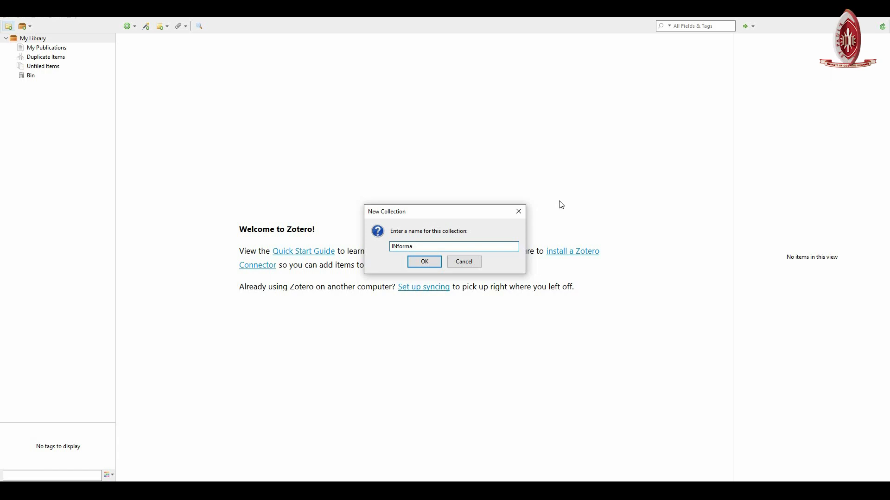
type("tion")
key("BackSpace")
key("BackSpace")
key("BackSpace")
key("BackSpace")
key("BackSpace")
key("BackSpace")
key("BackSpace")
key("BackSpace")
key("BackSpace")
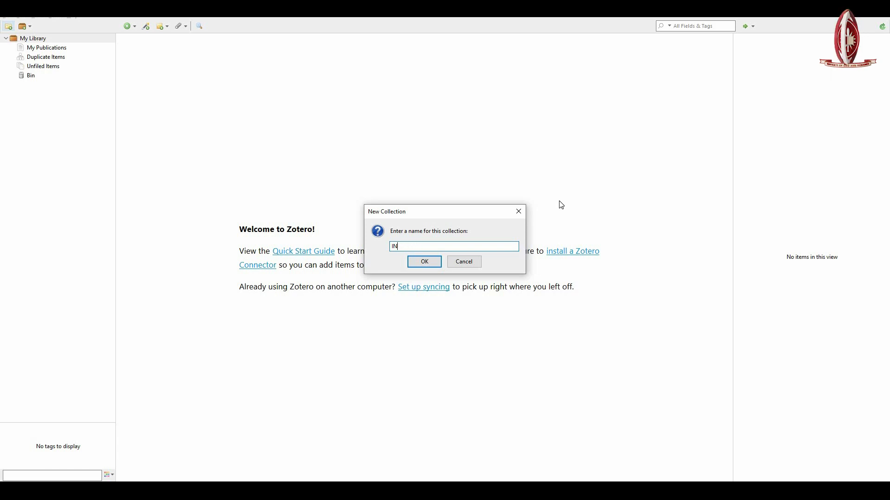
type("n")
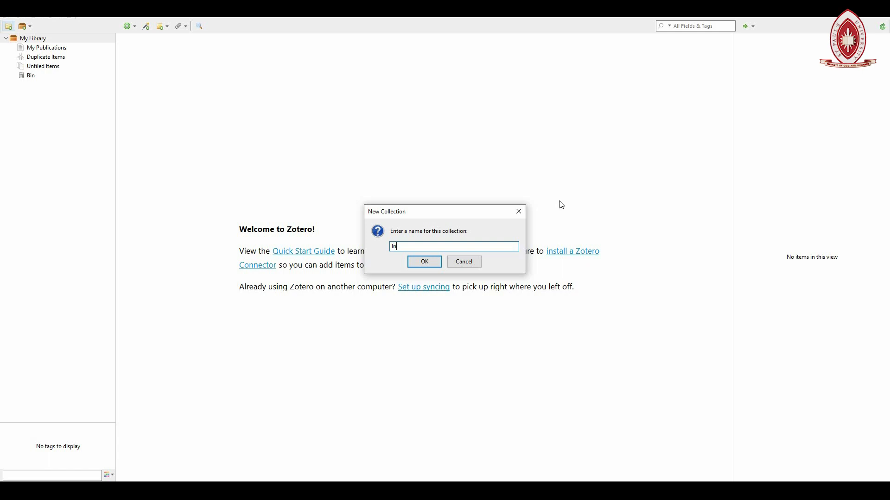
type("forma")
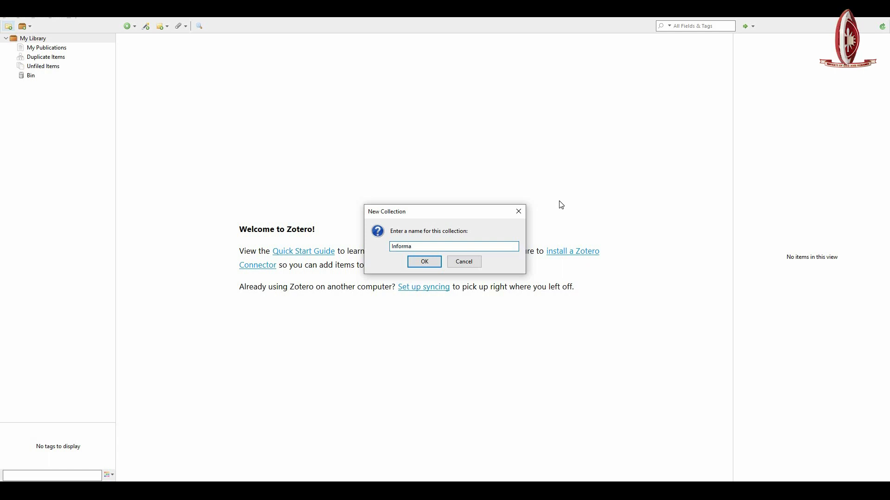
type("tion Li")
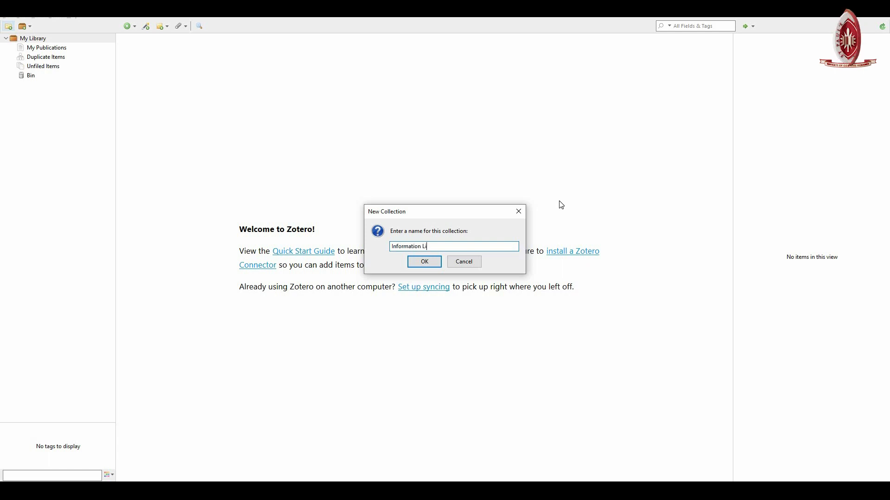
type("teracy")
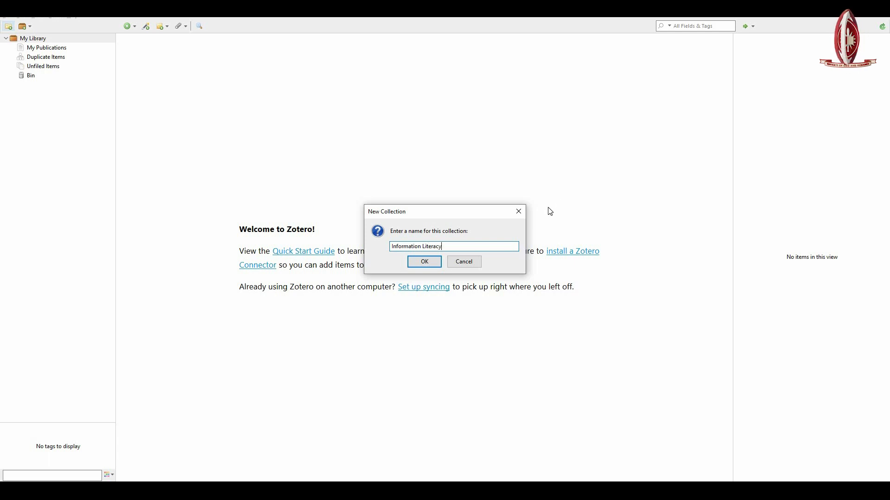
left_click(418, 263)
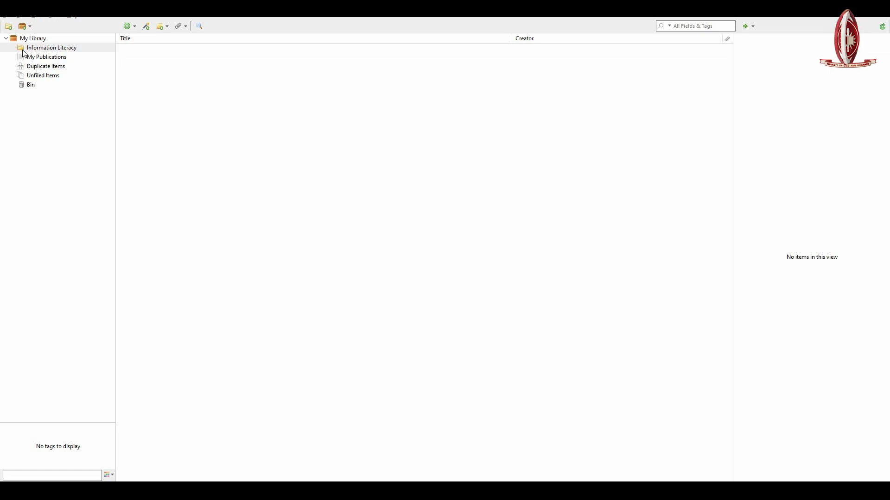
- Display the item types available for adding a new item to the Information Literacy collection
left_click(135, 28)
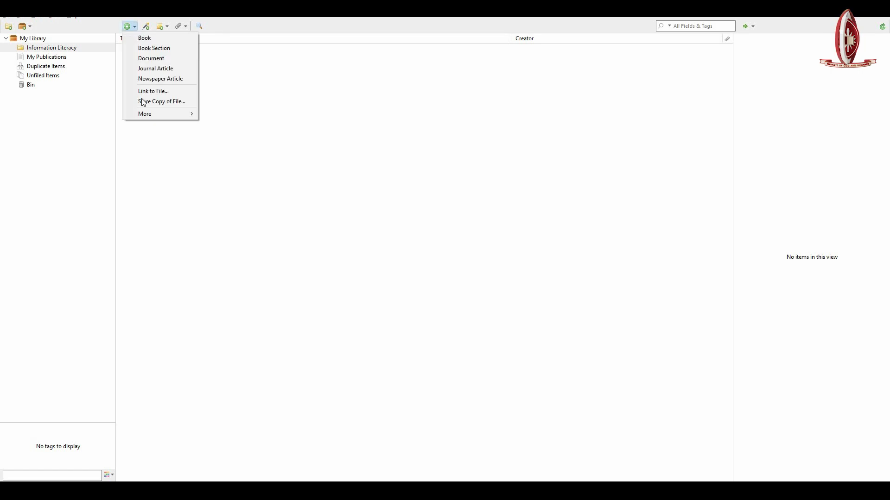
mouse_move(149, 116)
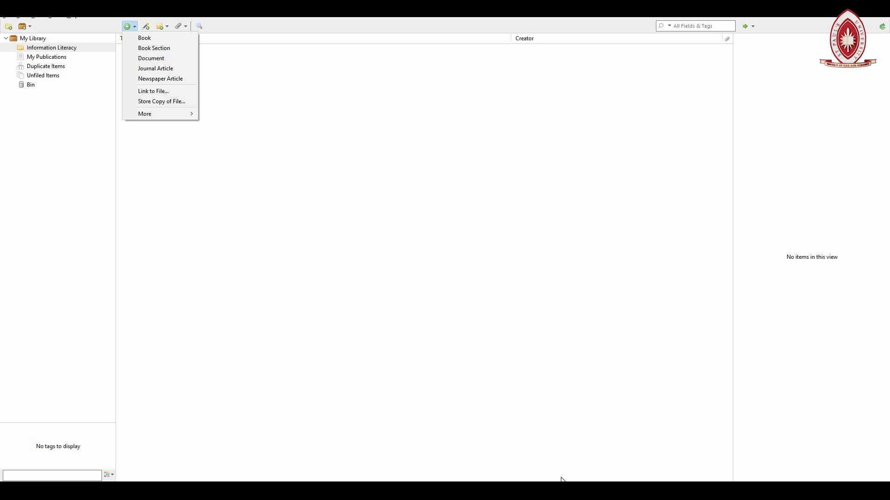
mouse_move(576, 491)
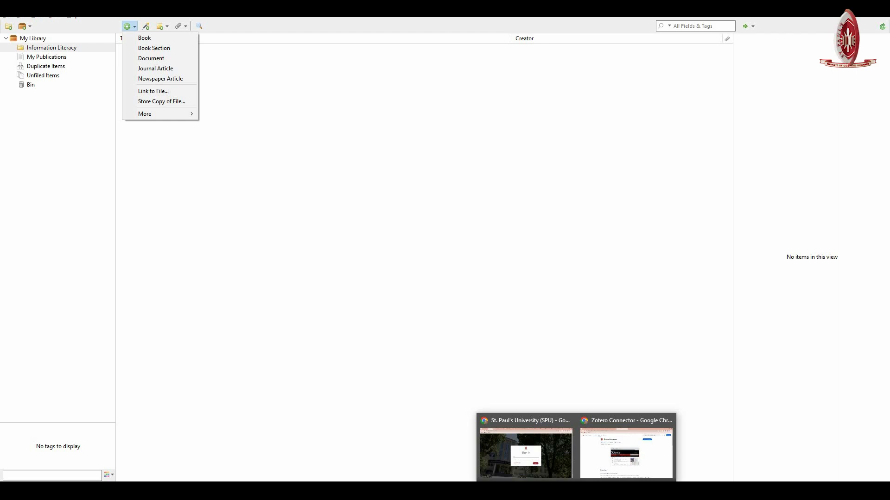
left_click(576, 491)
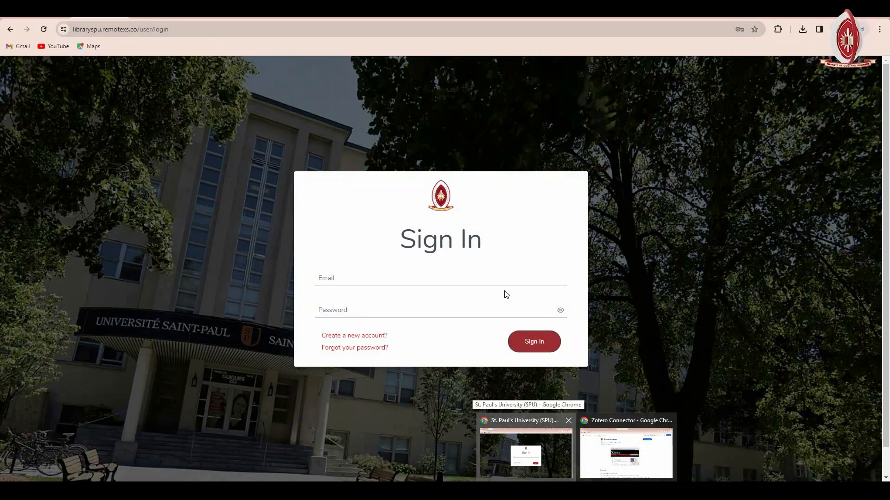
left_click(569, 470)
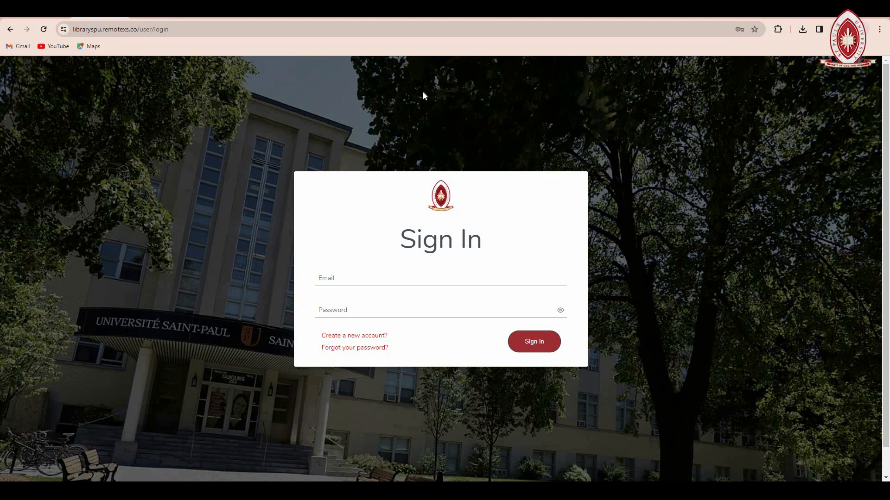
key("ctrl+t")
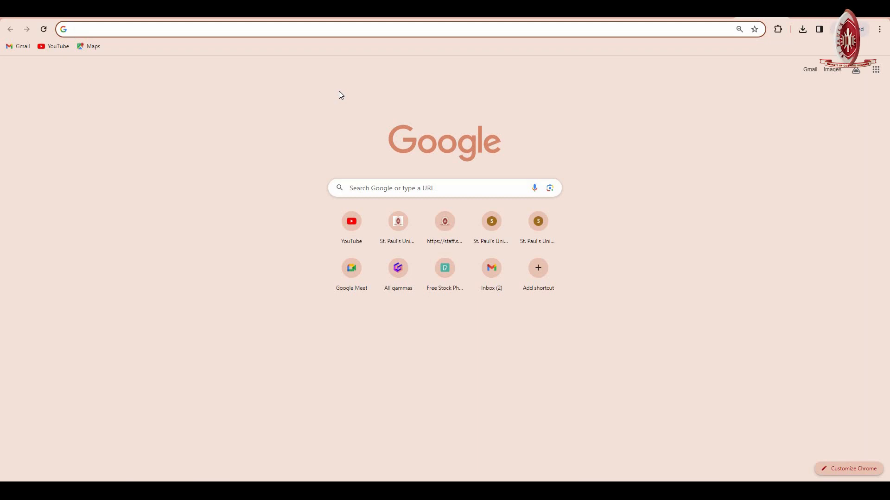
type("st")
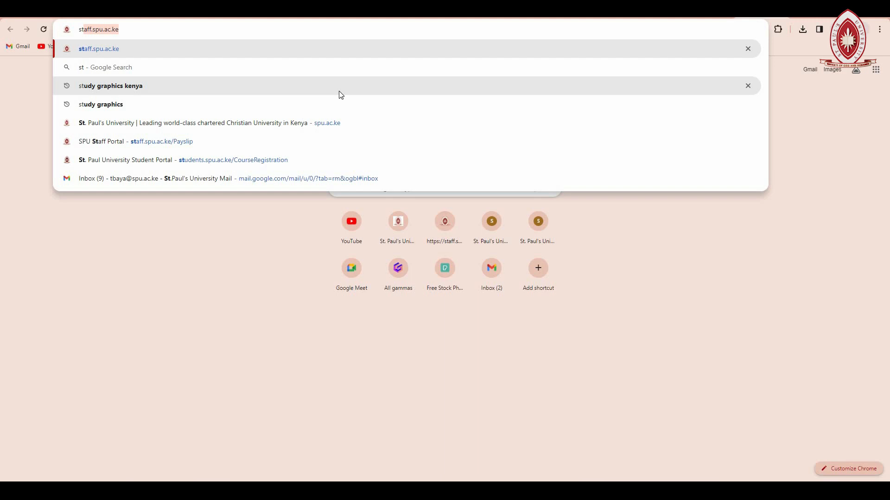
key("BackSpace")
key("BackSpace")
key("BackSpace")
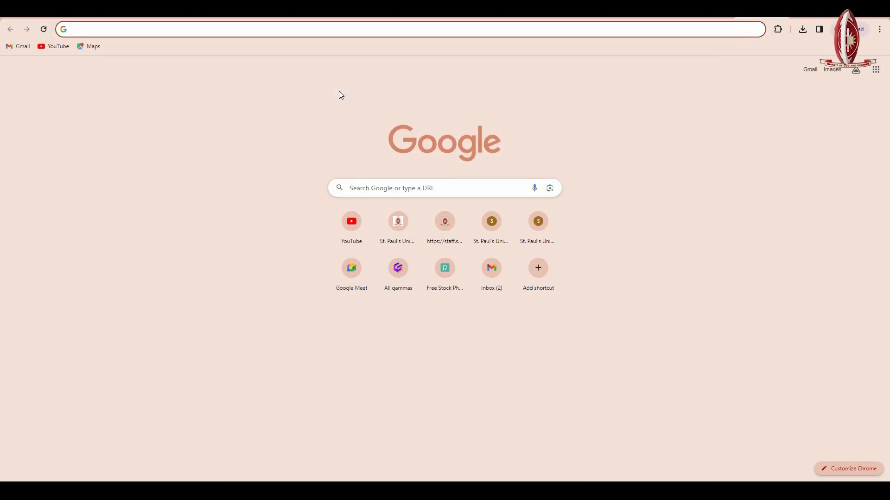
type("www")
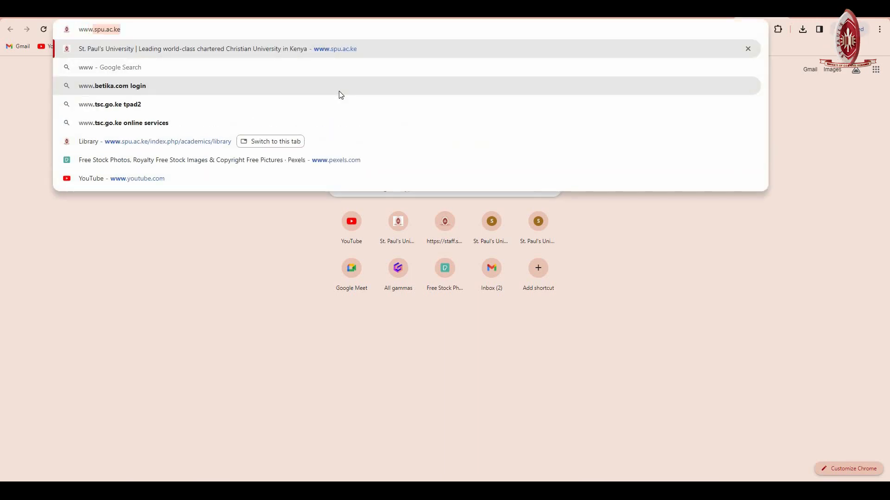
type(".spu.")
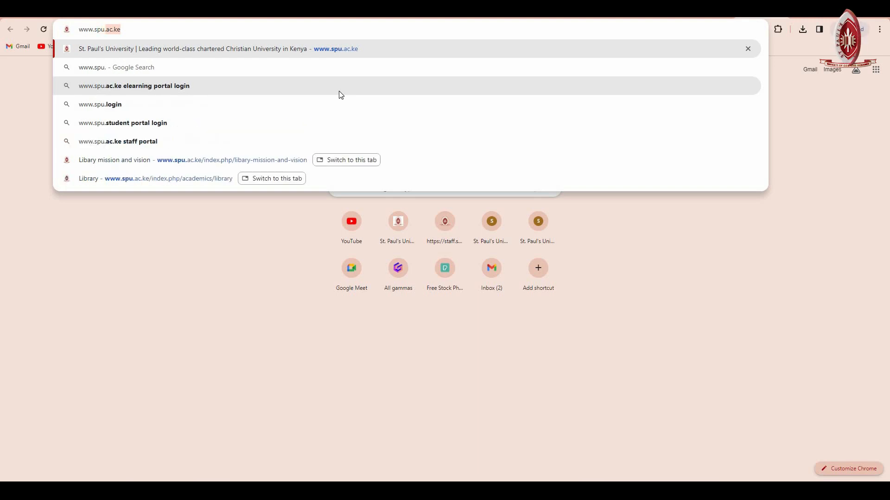
type("ac.ke")
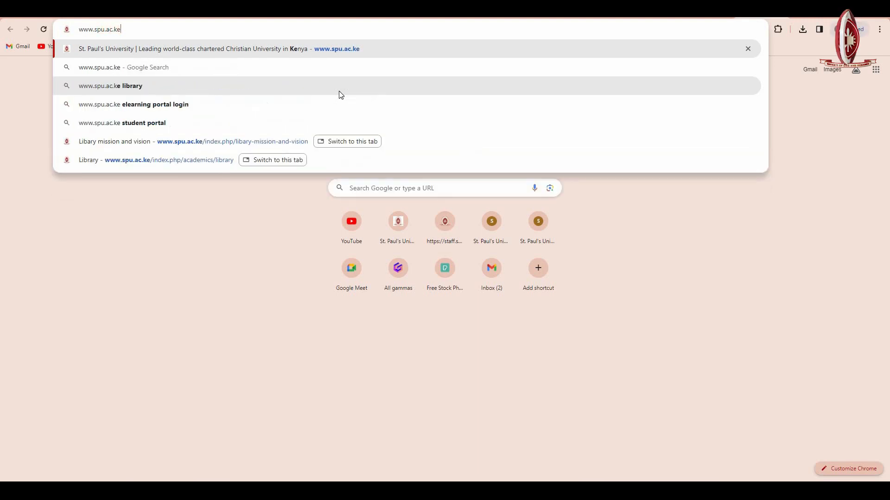
key("Return")
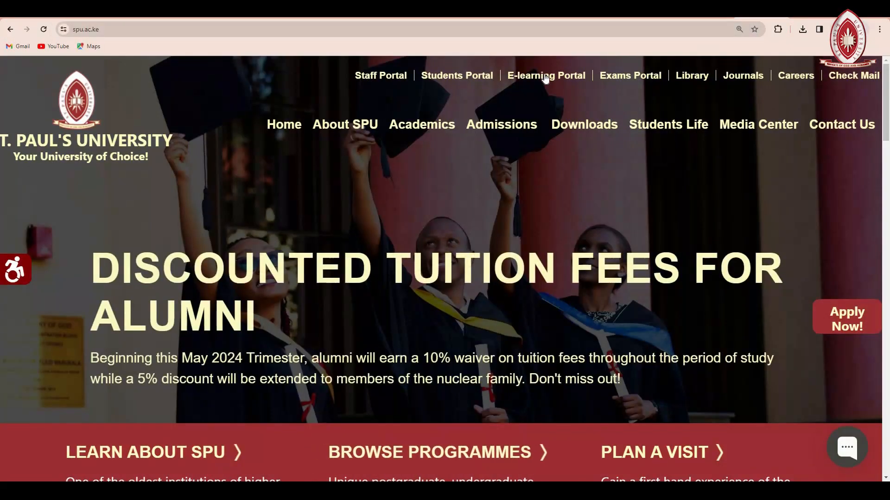
- Go to the university's Library page and open the Library Catalogue from its library resources
left_click(695, 78)
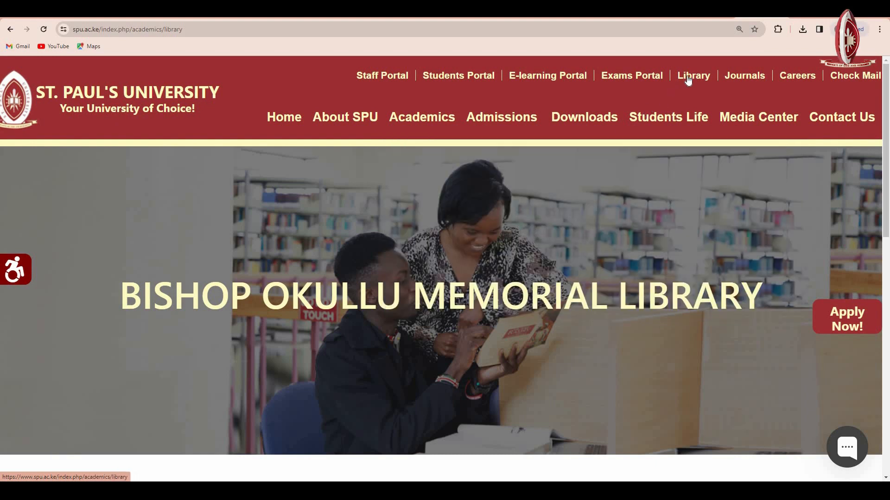
left_click(689, 80)
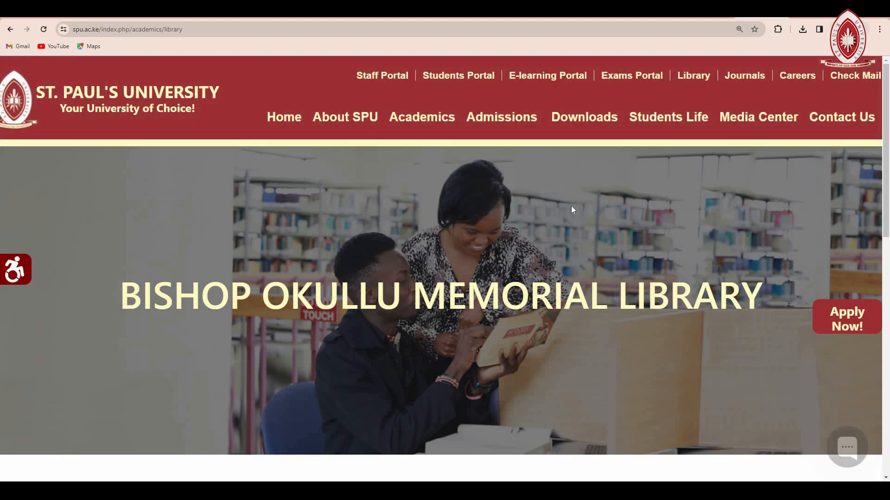
scroll(571, 209, "down", 8)
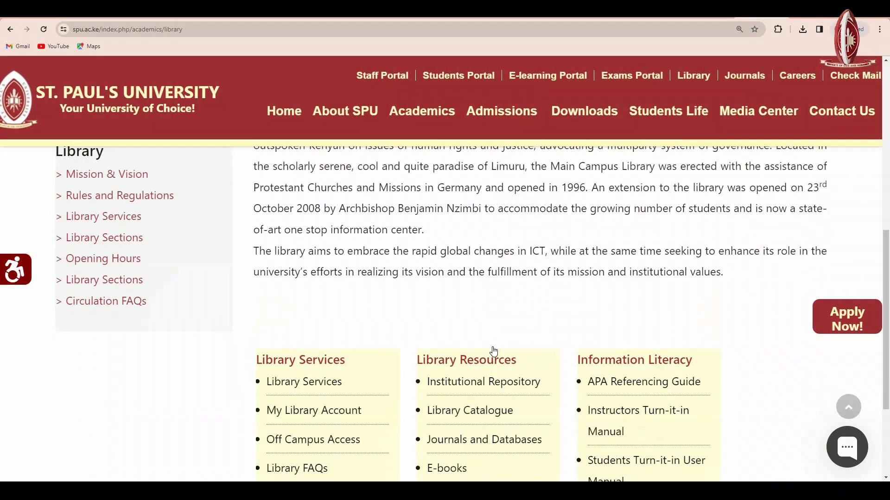
left_click(492, 347)
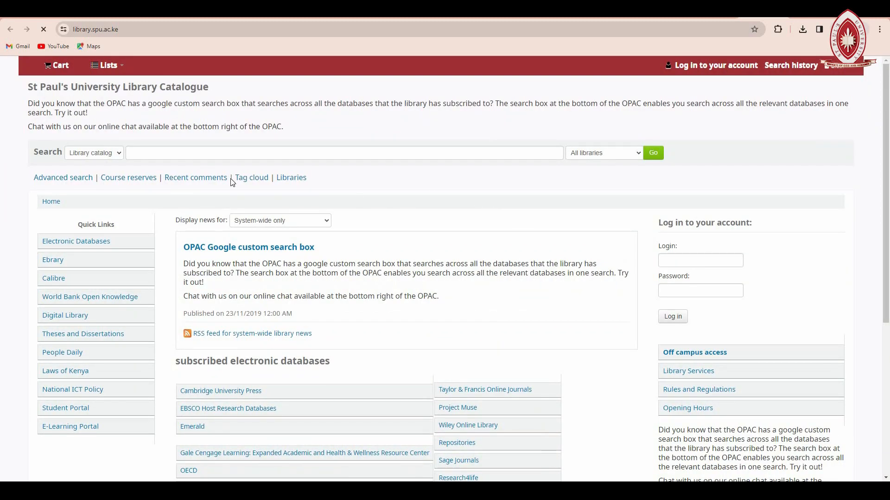
- Search the library catalogue for "information Literacy" across all libraries
left_click(181, 152)
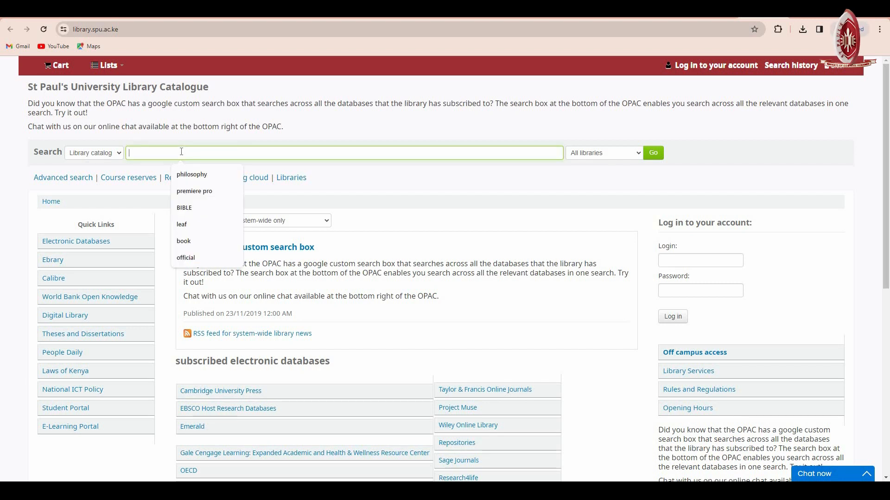
type("inf")
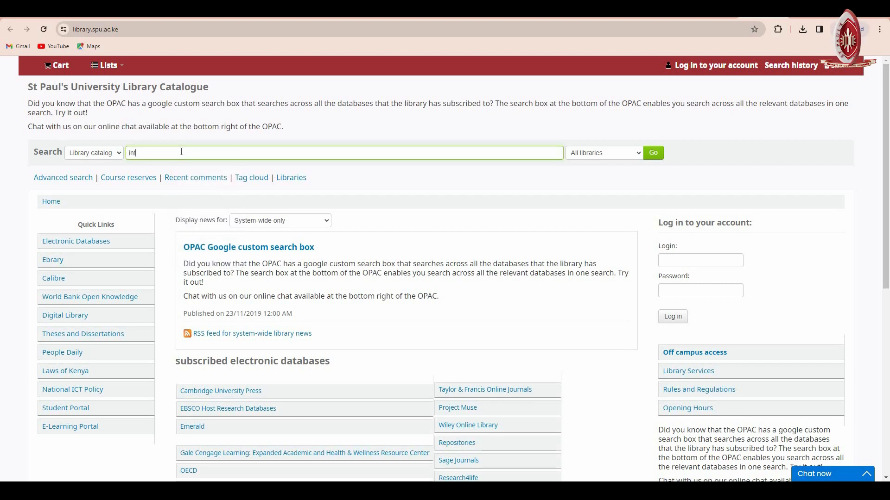
type("orma")
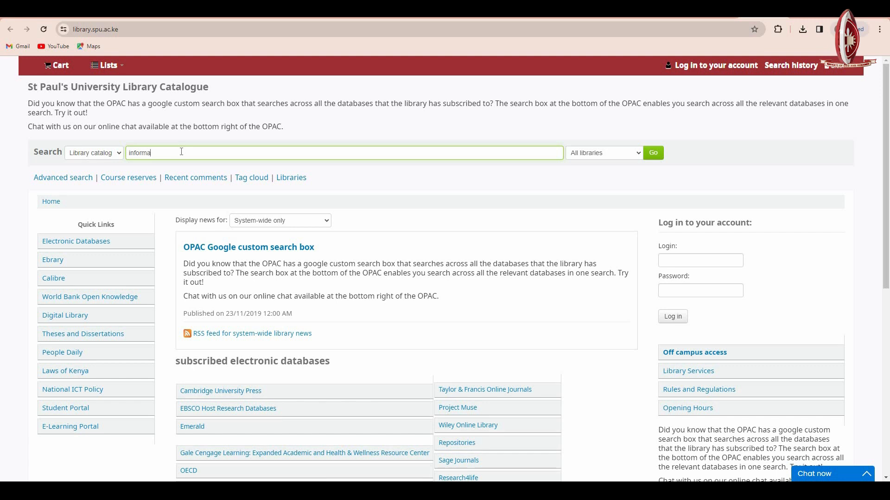
type("tion ")
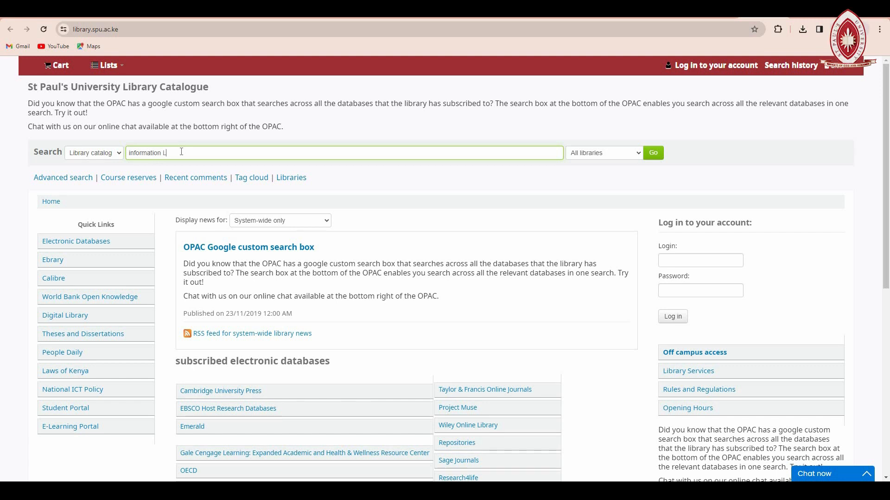
type("Litera")
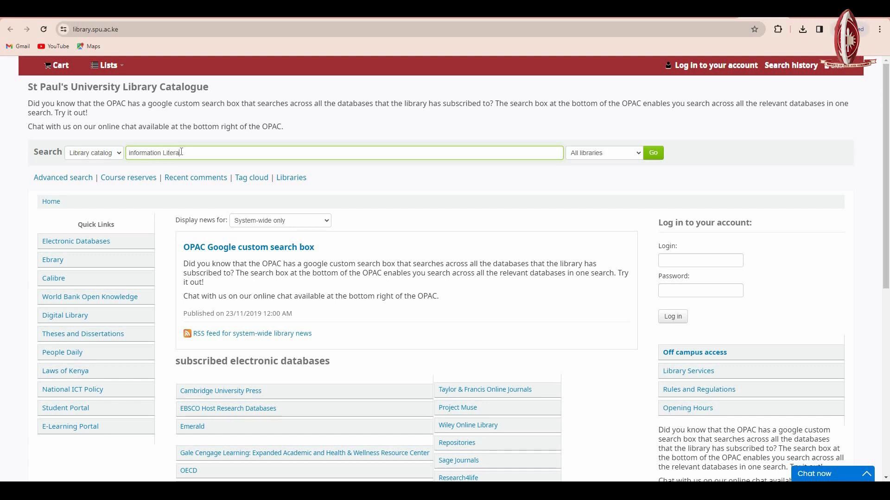
type("cy")
key("Return")
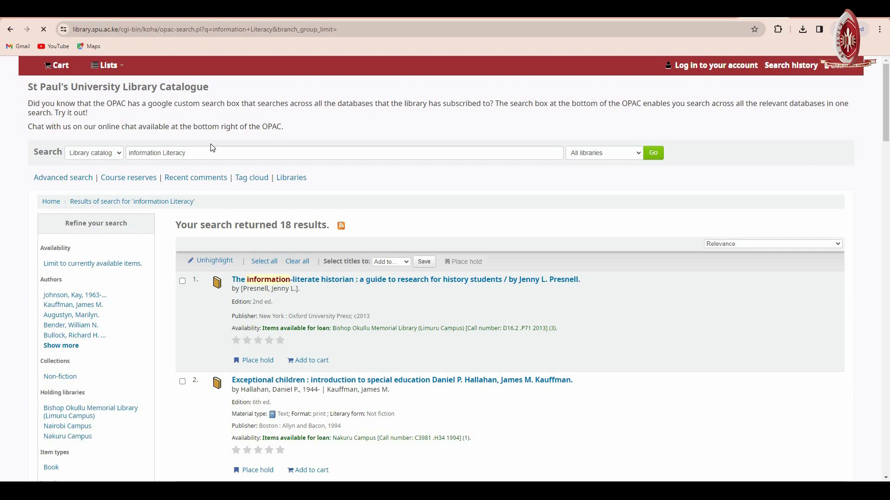
- Open the record of the book "Information literacy instruction that works" from the search results
scroll(256, 217, "down", 8)
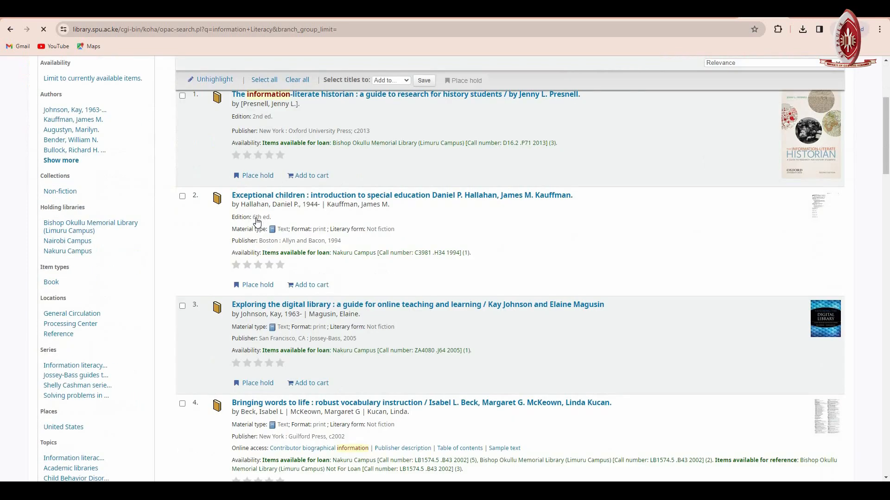
scroll(258, 221, "down", 4)
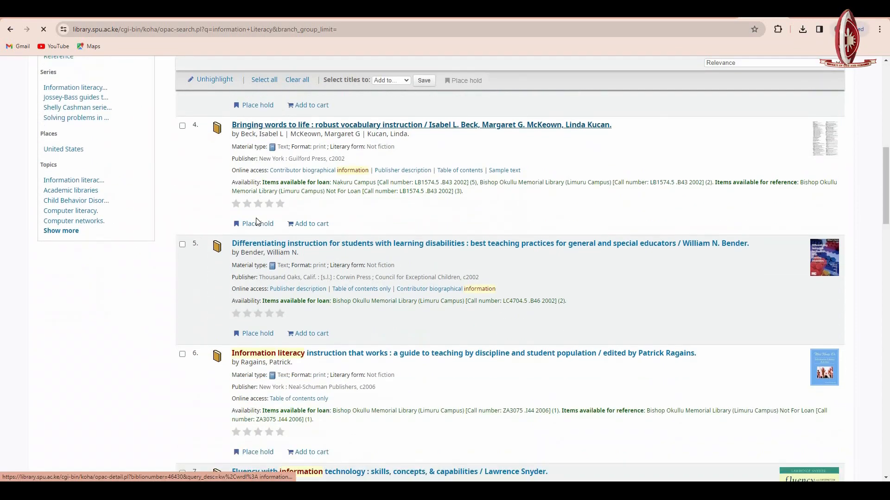
scroll(375, 270, "down", 2)
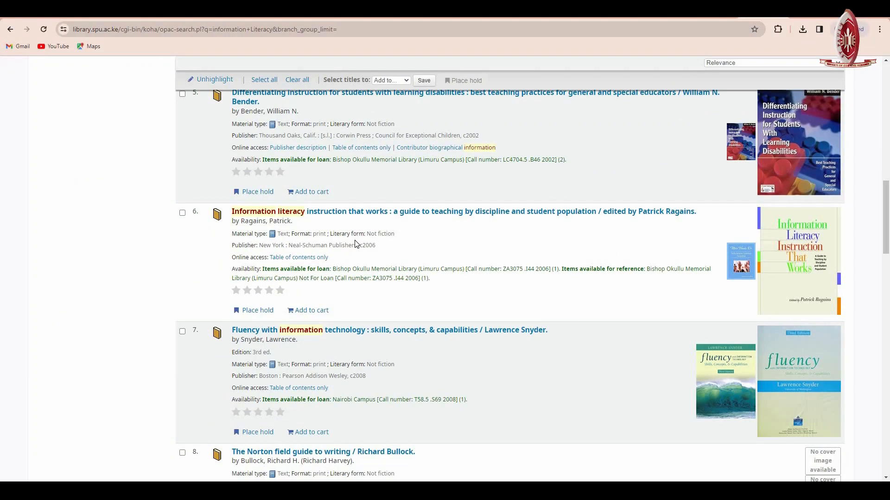
left_click(365, 214)
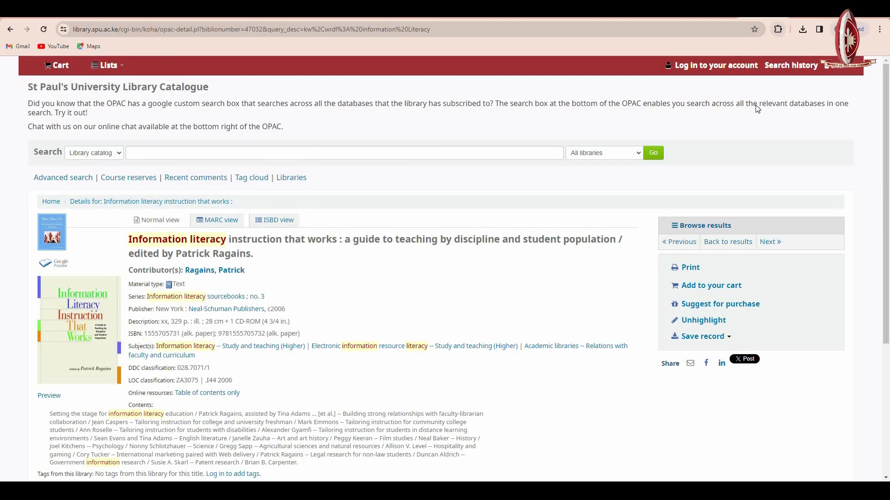
- Pin the Zotero Connector extension to the browser toolbar
left_click(778, 31)
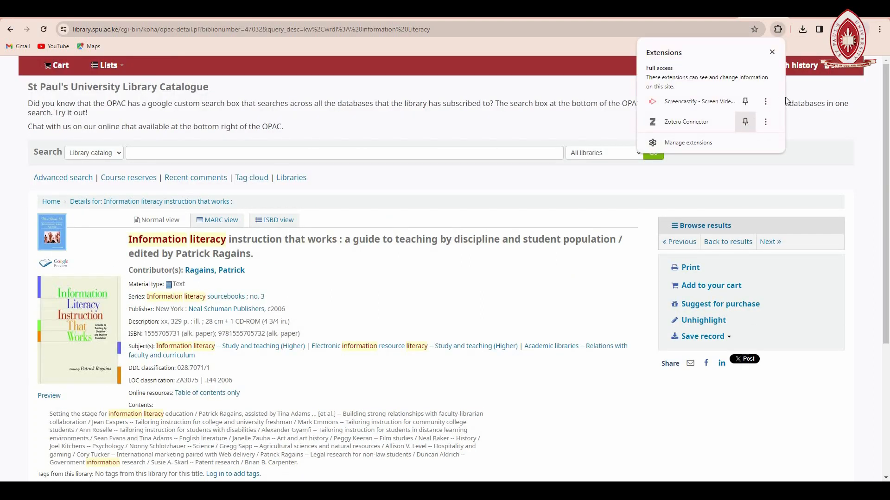
left_click(745, 122)
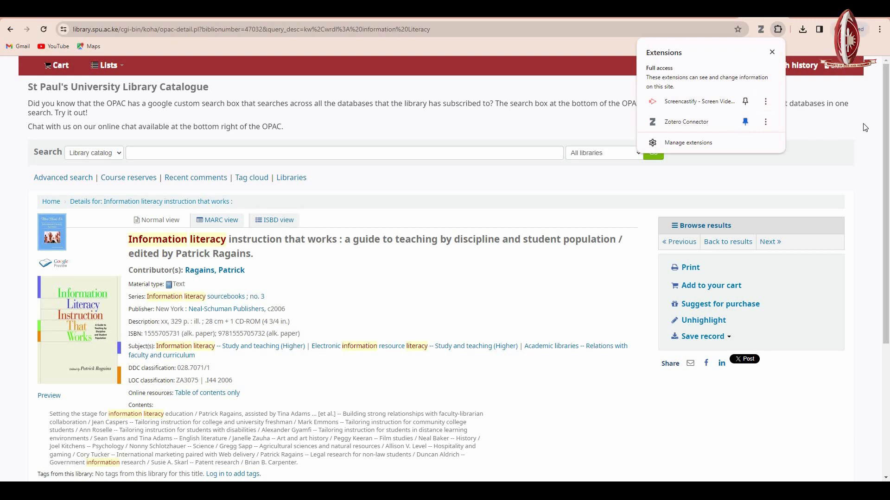
left_click(271, 270)
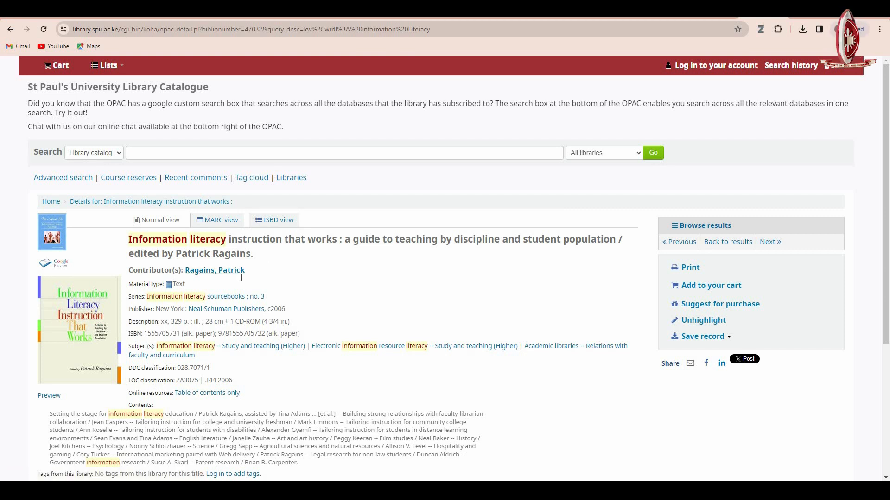
- Save the displayed book record to Zotero's Information Literacy collection with the Zotero Connector, dismissing its introductory message
scroll(242, 281, "down", 2)
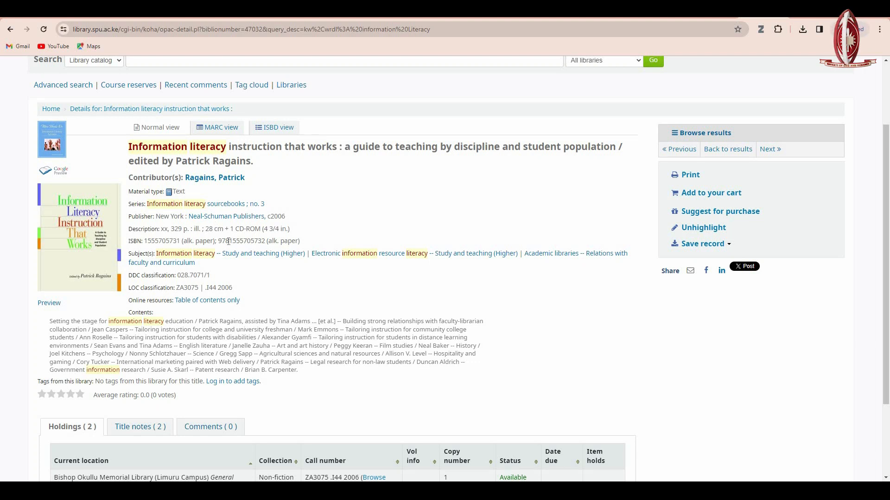
scroll(178, 211, "down", 2)
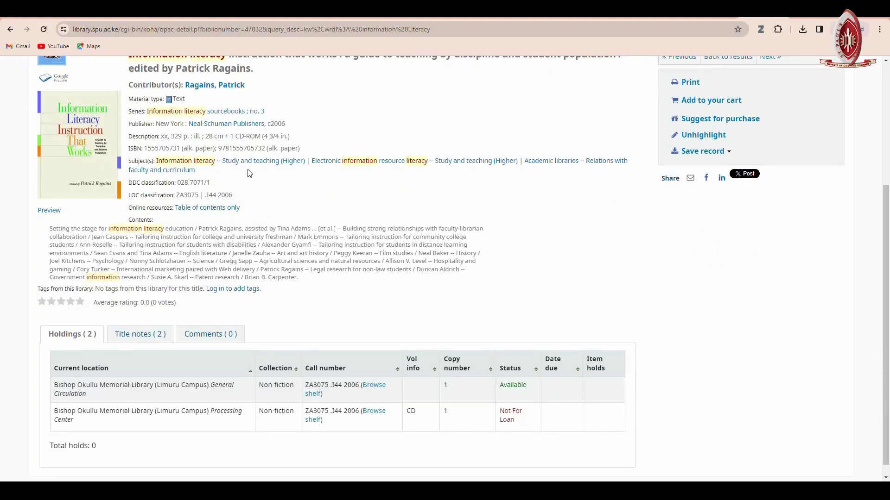
scroll(306, 370, "down", 1)
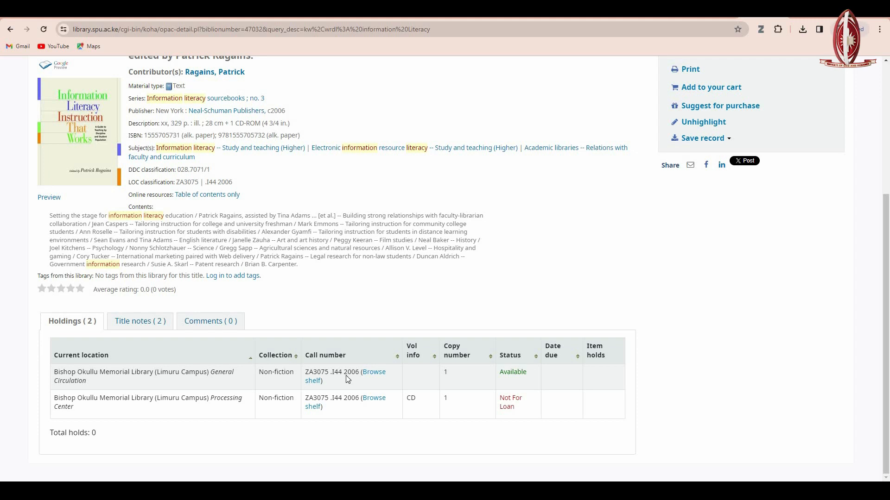
scroll(348, 377, "up", 1)
scroll(347, 379, "up", 3)
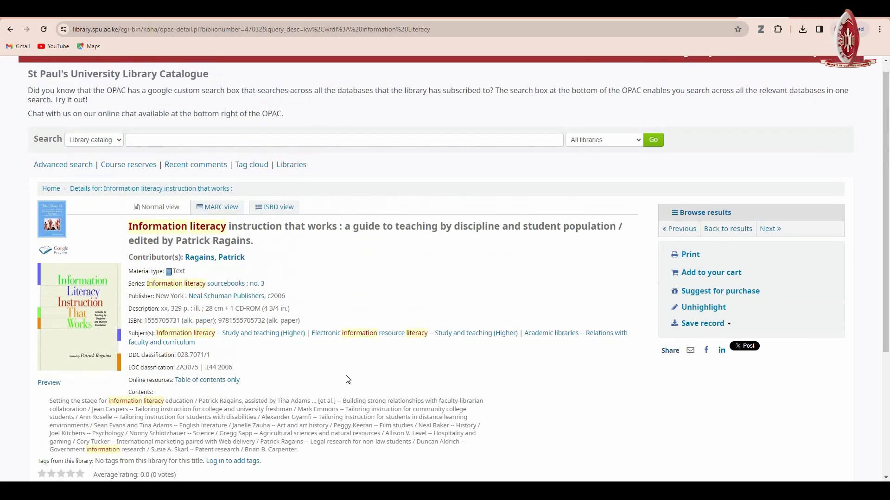
scroll(347, 379, "up", 1)
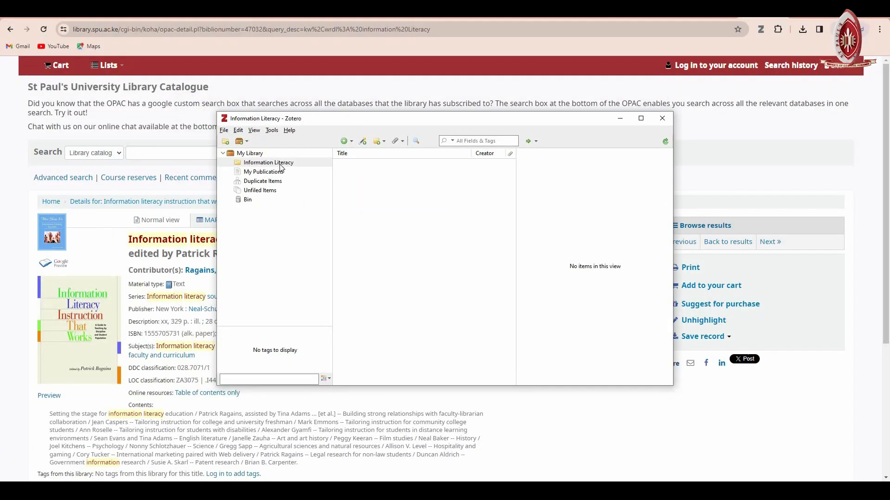
left_click(761, 33)
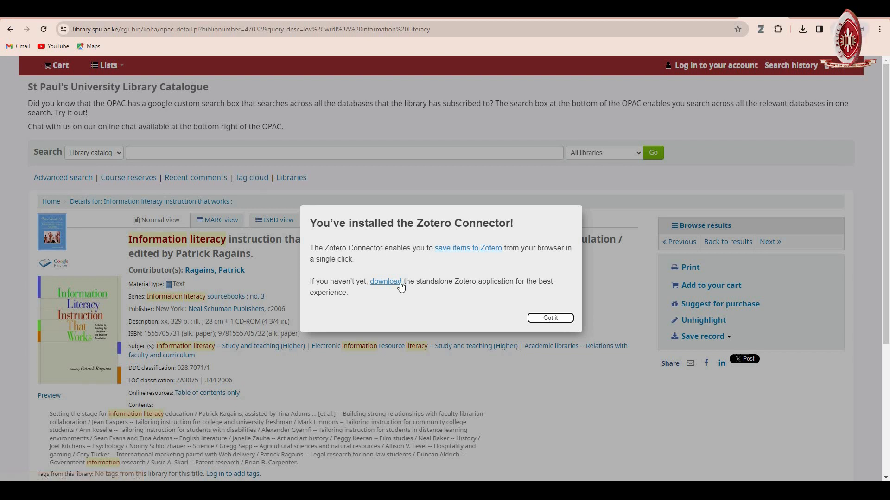
left_click(550, 317)
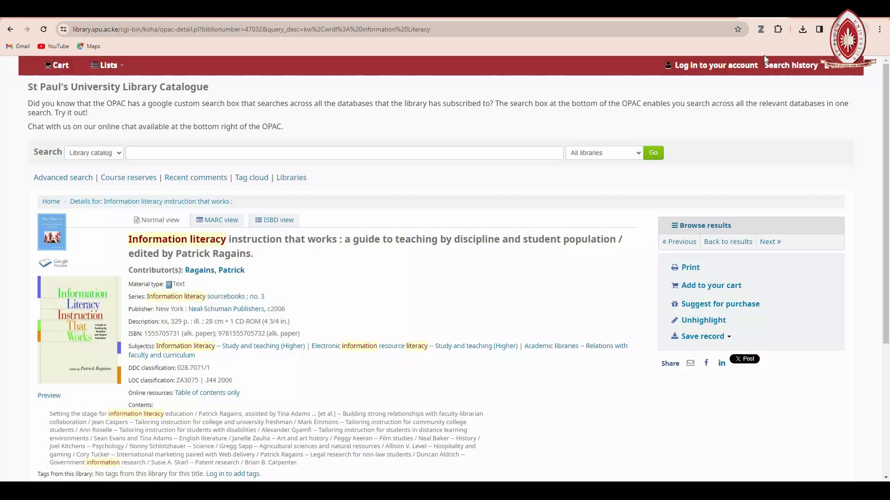
left_click(760, 29)
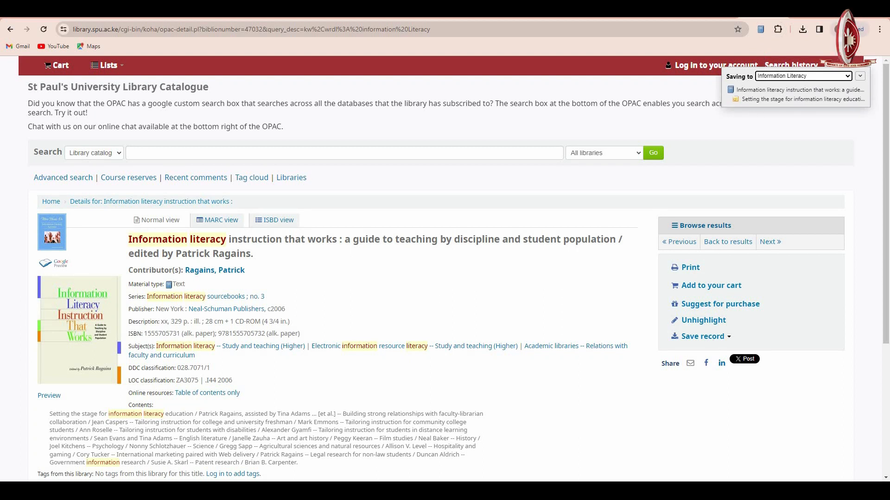
- Switch to Zotero and review the bibliographic details of the saved book "Information literacy instruction that works"
key("alt+Tab")
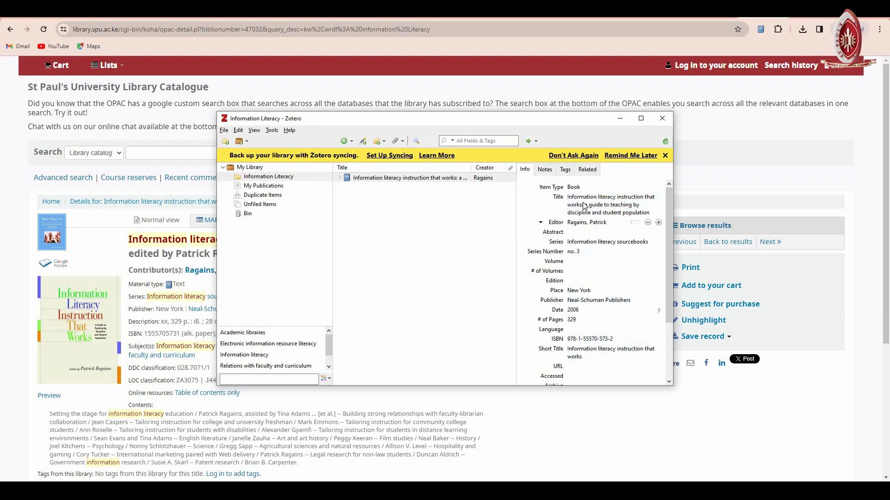
left_click(580, 225)
key("Tab")
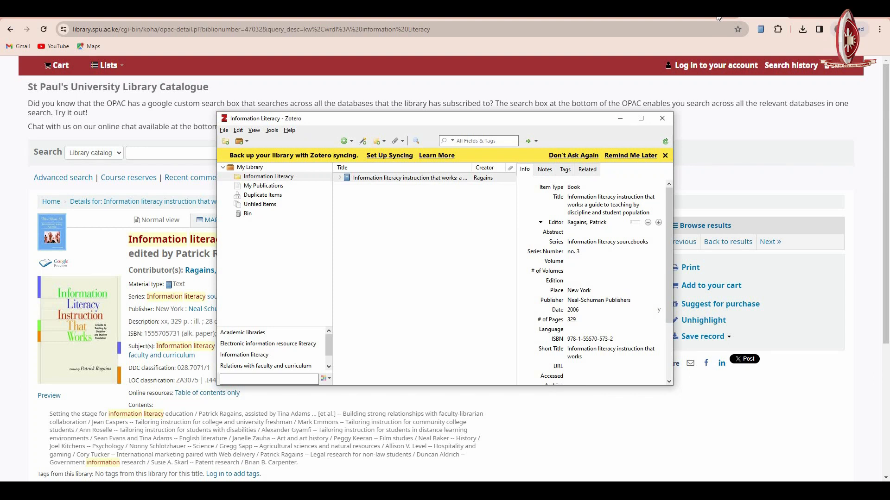
- Return to the catalogue search results in the browser and open the record of the book "The Norton field guide to writing"
left_click(739, 18)
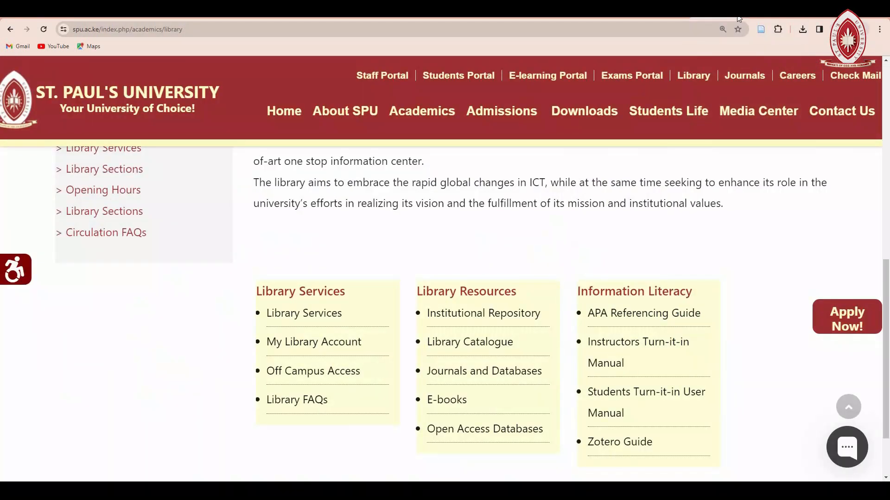
left_click(762, 18)
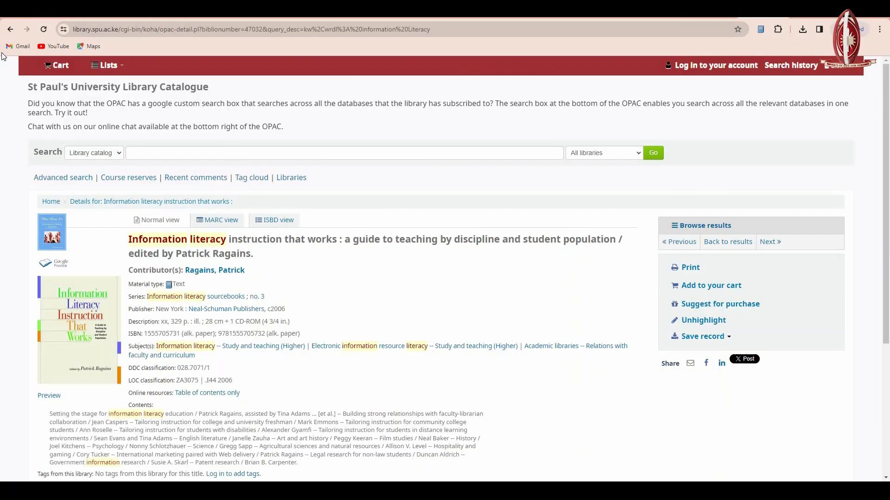
left_click(10, 31)
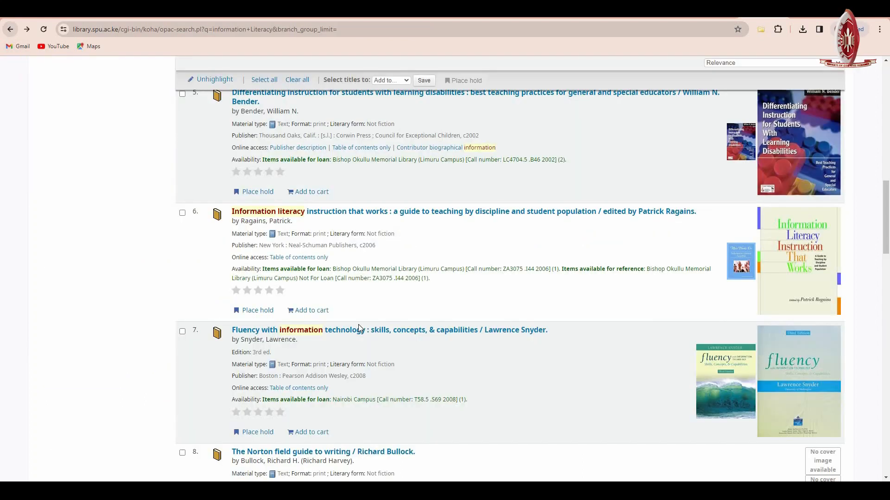
scroll(347, 357, "down", 2)
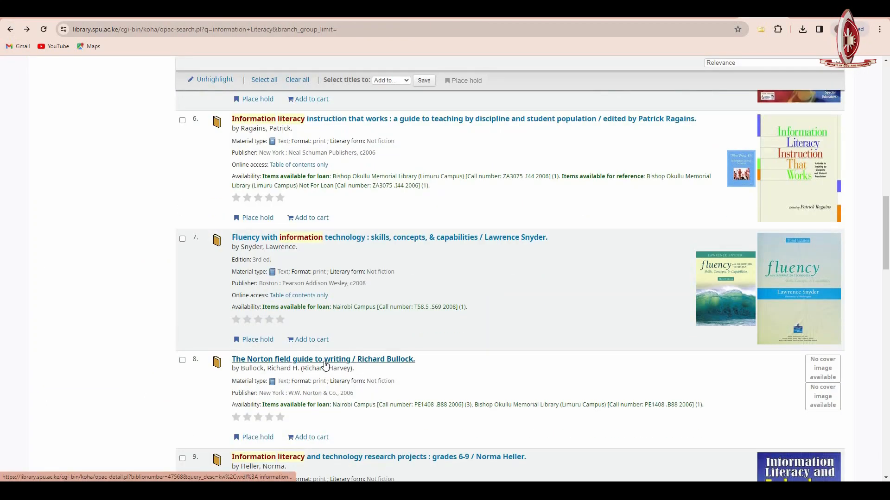
left_click(326, 365)
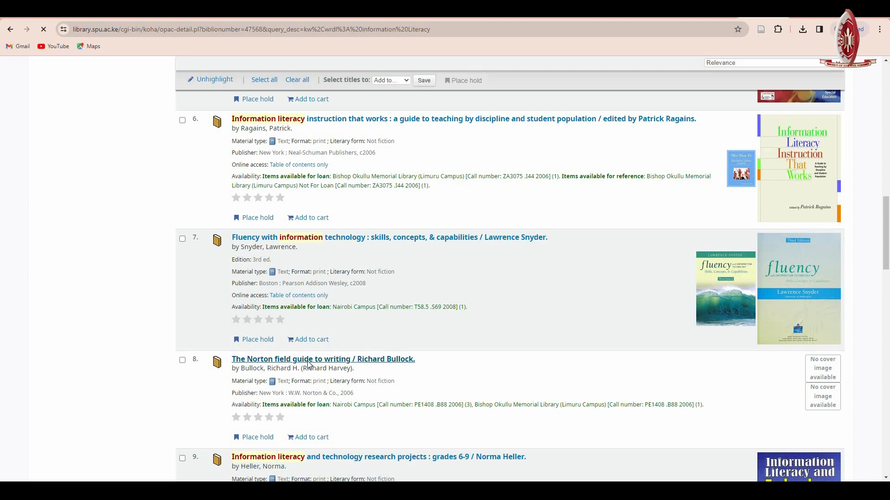
scroll(307, 361, "down", 2)
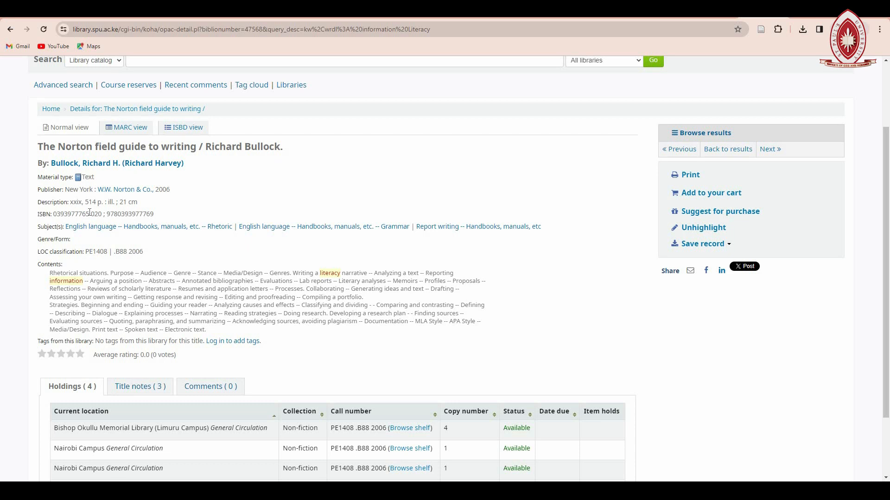
double_click(55, 214)
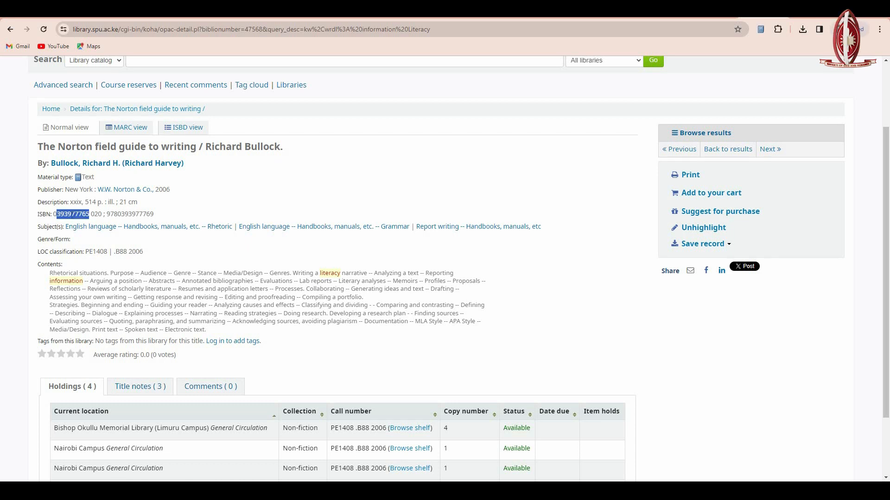
right_click(72, 216)
left_click(97, 227)
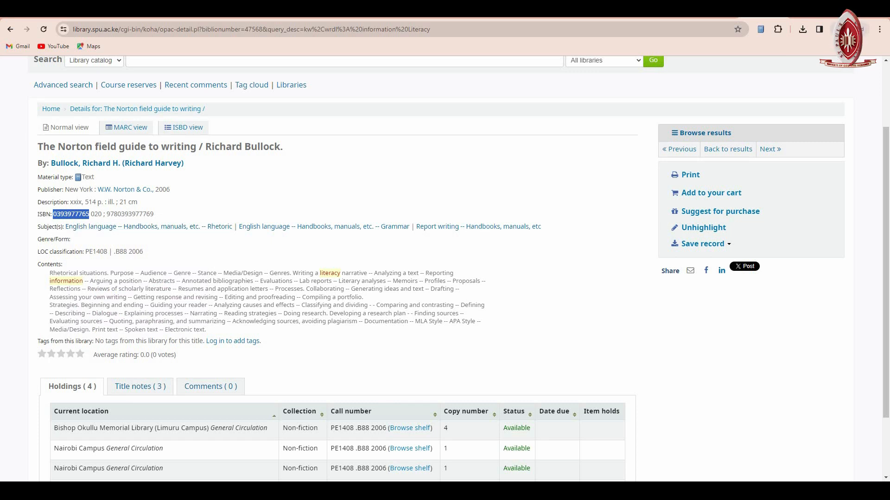
mouse_move(598, 491)
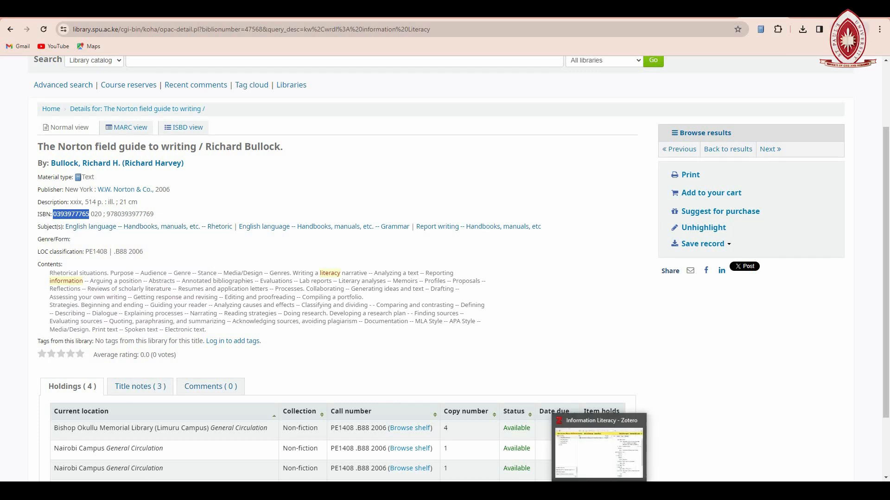
left_click(595, 478)
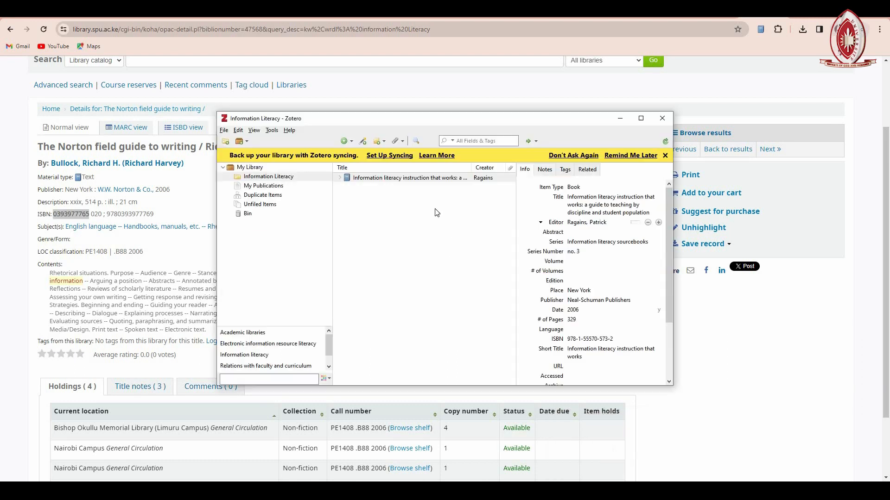
left_click(363, 141)
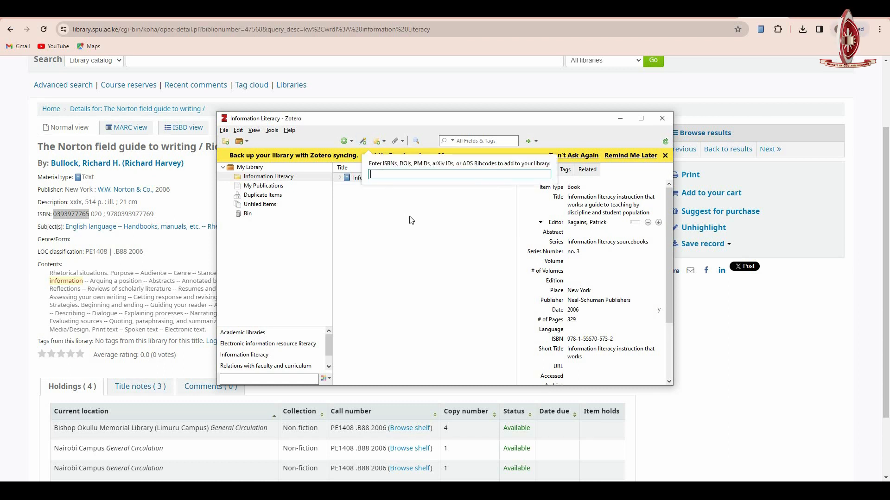
right_click(383, 176)
left_click(403, 214)
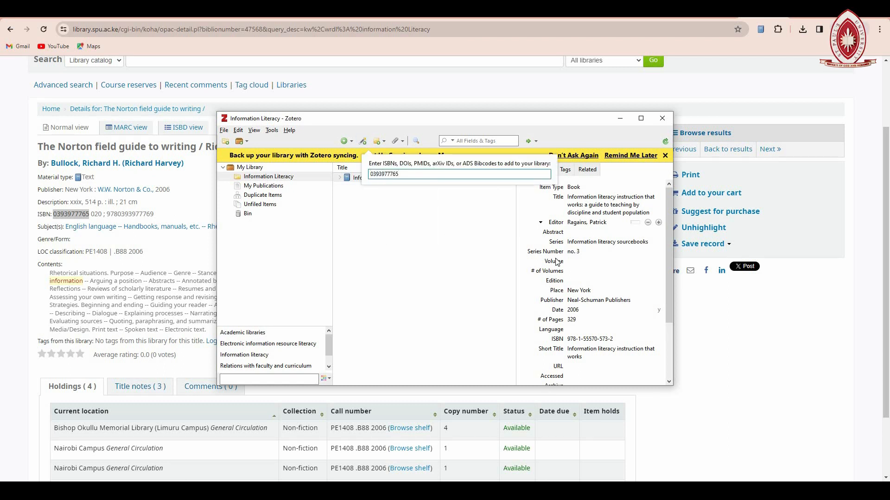
key("Return")
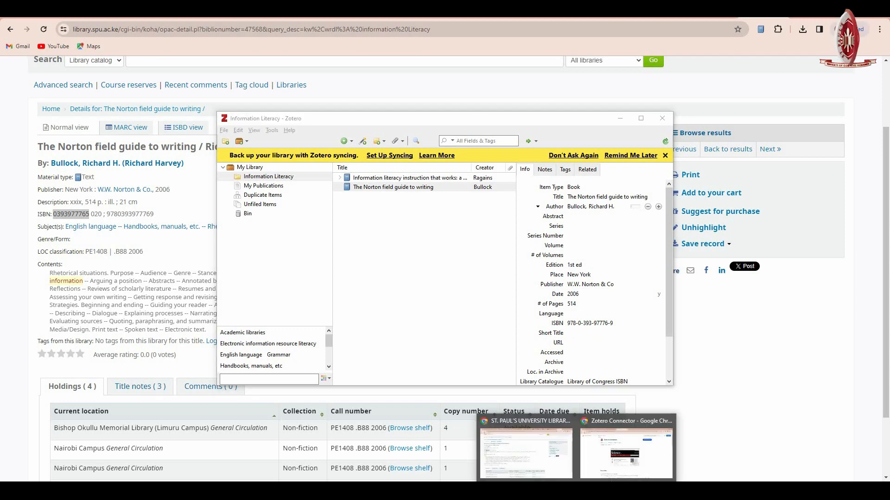
- Switch back to Chrome and search Google for "information literacy" in a new tab
left_click(612, 478)
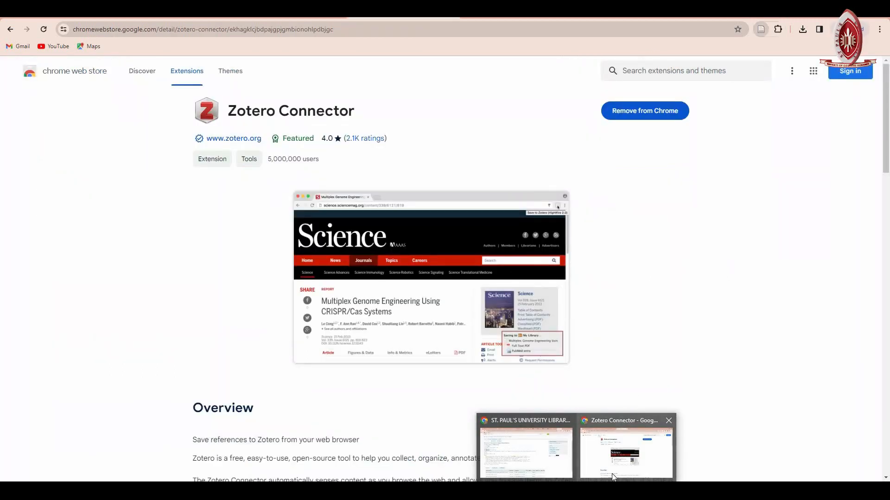
left_click(558, 463)
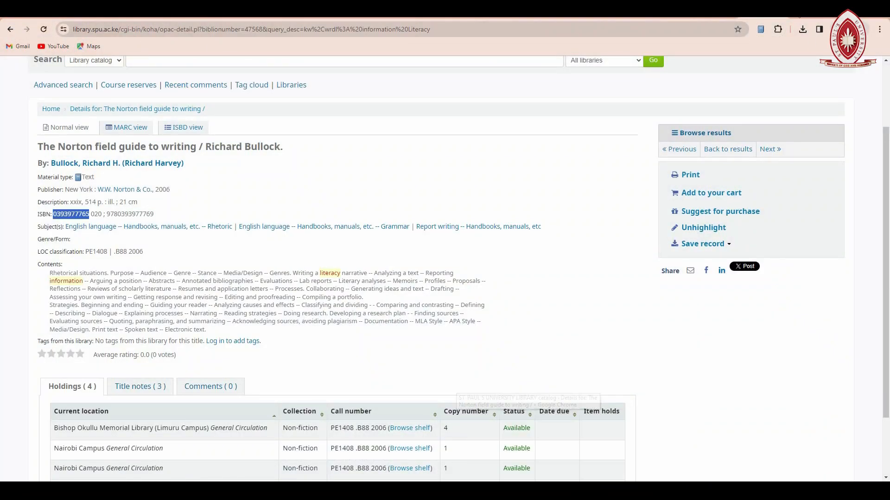
key("ctrl+t")
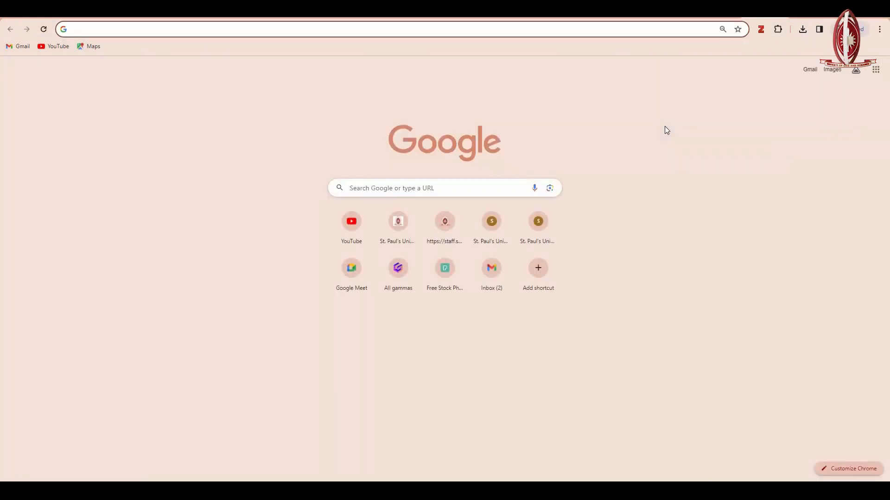
type("infor")
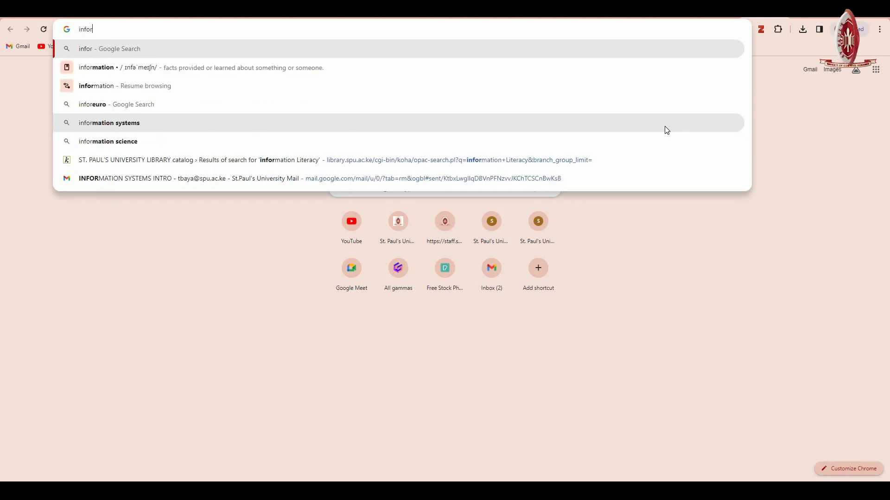
type("mation")
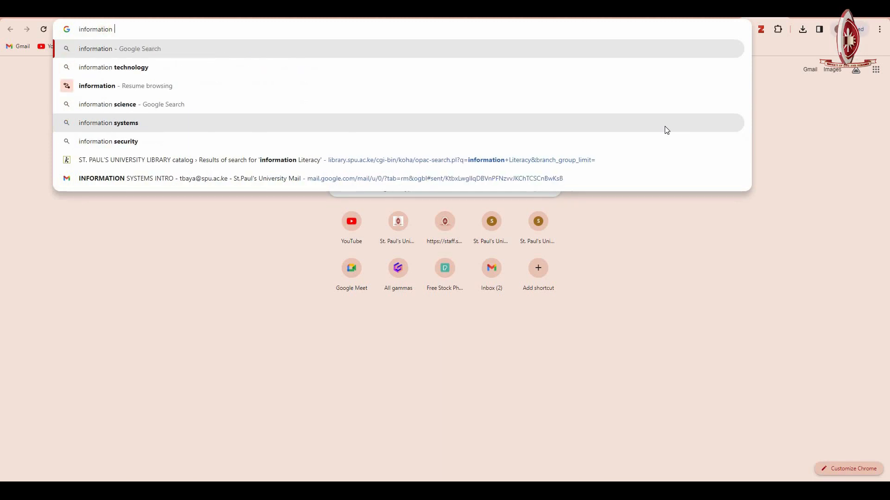
type(" li")
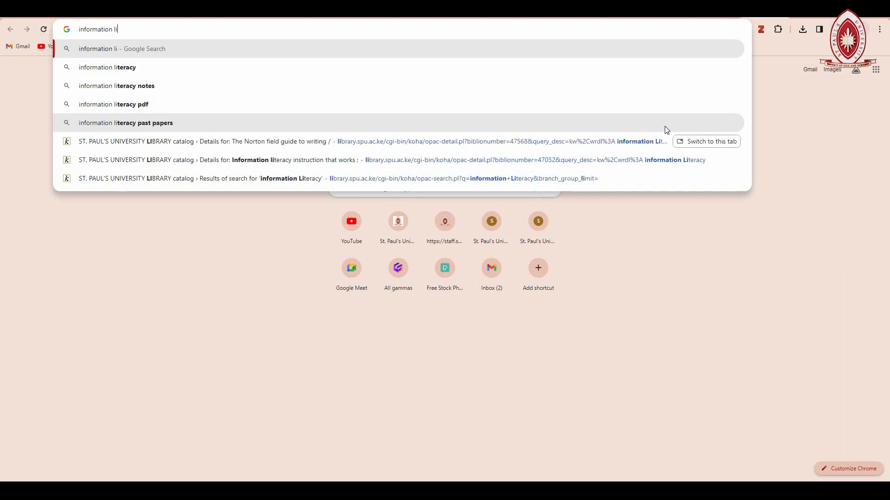
type("er")
key("BackSpace")
key("BackSpace")
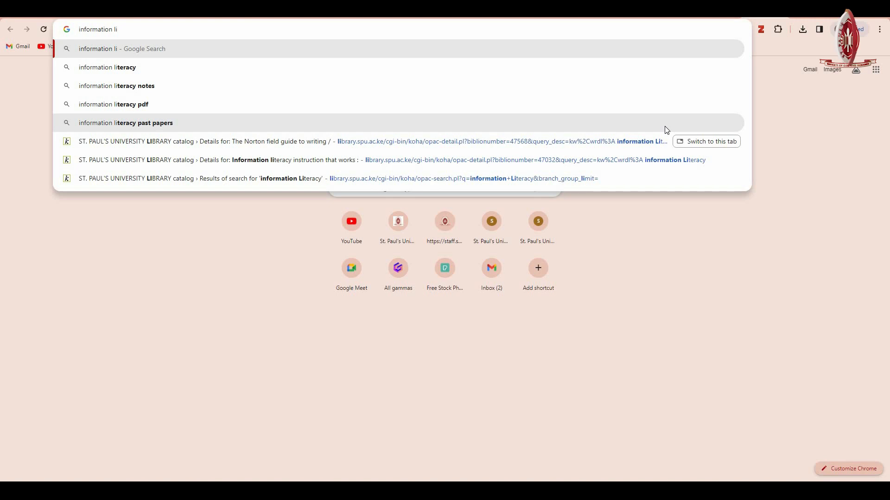
type("teracy")
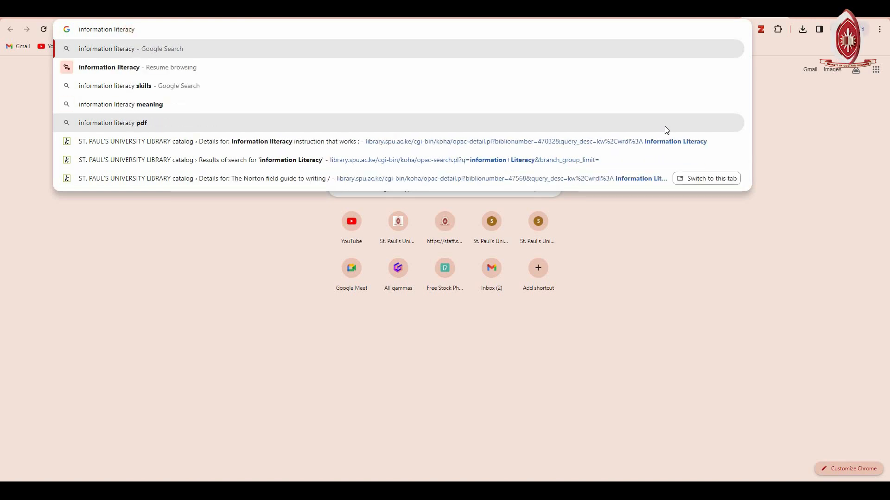
key("Return")
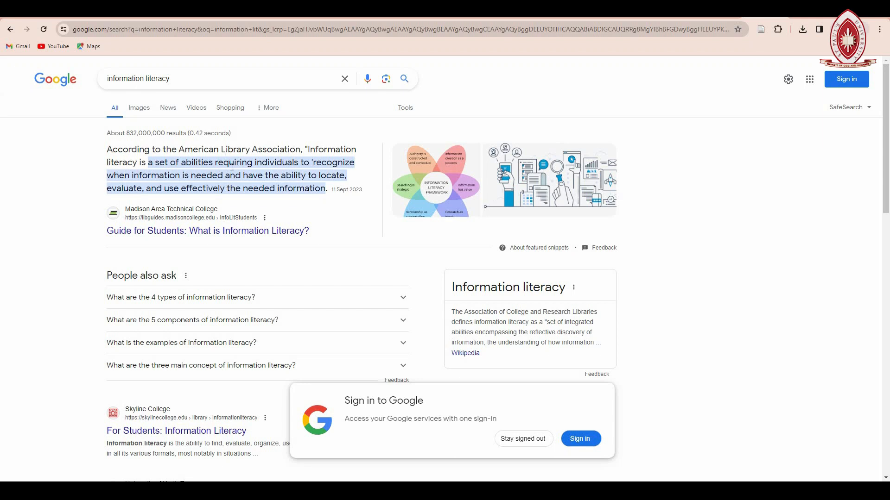
- Open the Bevill State Community College PDF "Information Literacy Defined" from the results and save it to Zotero's Information Literacy collection
scroll(234, 176, "down", 4)
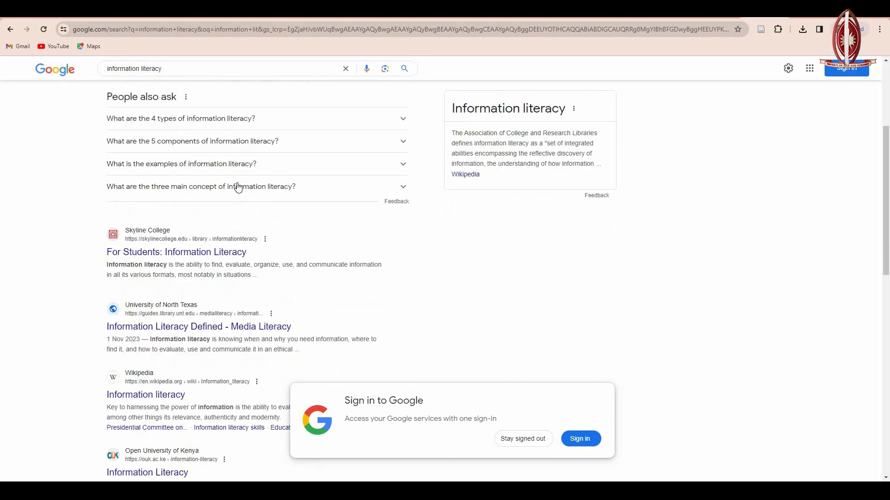
scroll(239, 187, "down", 1)
scroll(239, 201, "down", 2)
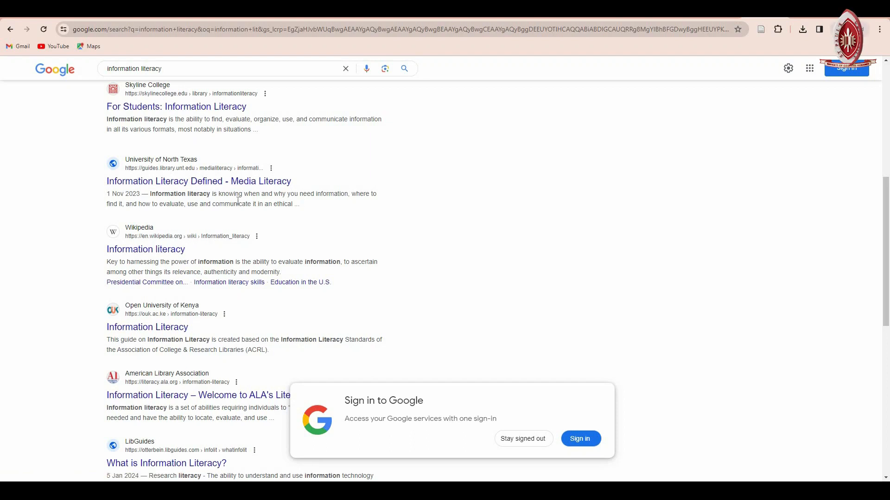
scroll(239, 210, "down", 4)
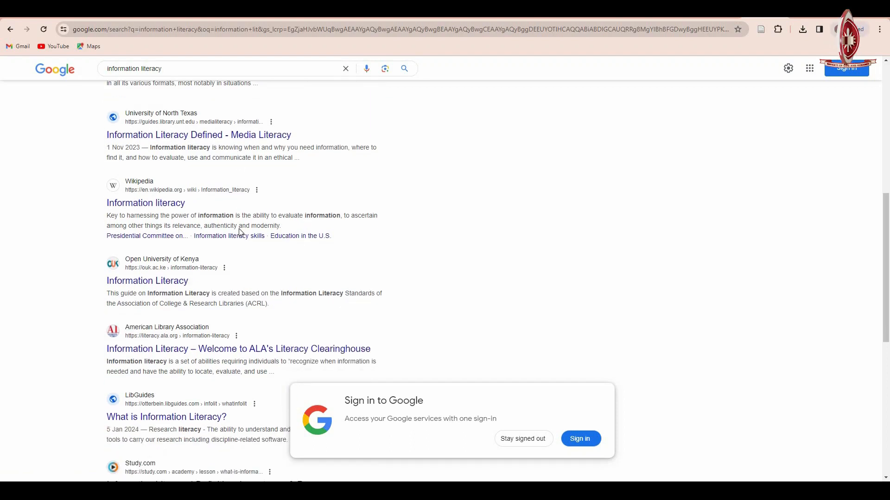
scroll(241, 234, "down", 1)
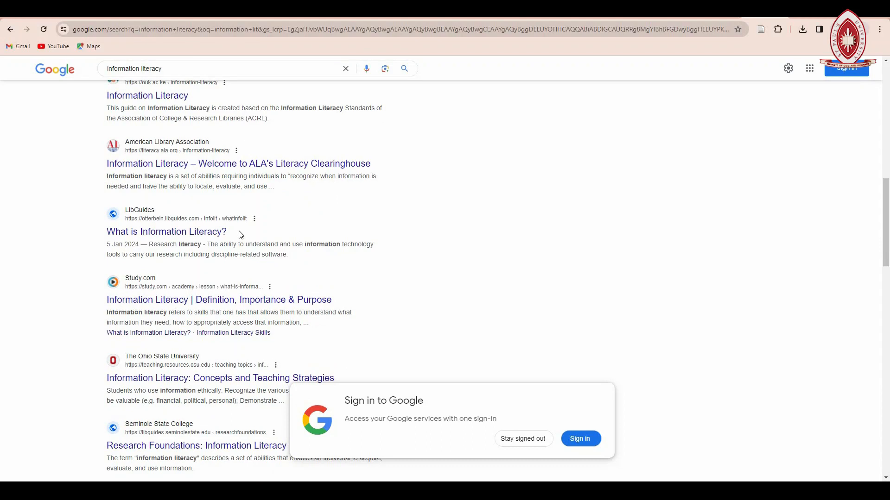
scroll(240, 241, "down", 3)
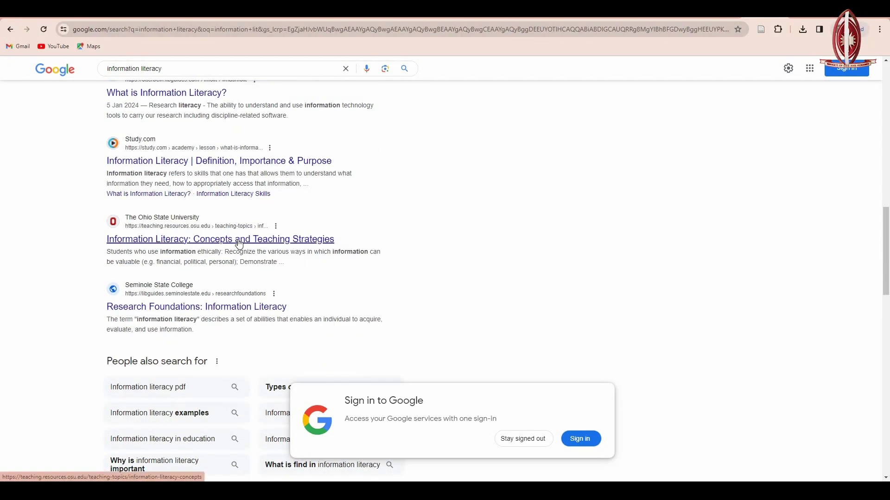
scroll(239, 245, "down", 3)
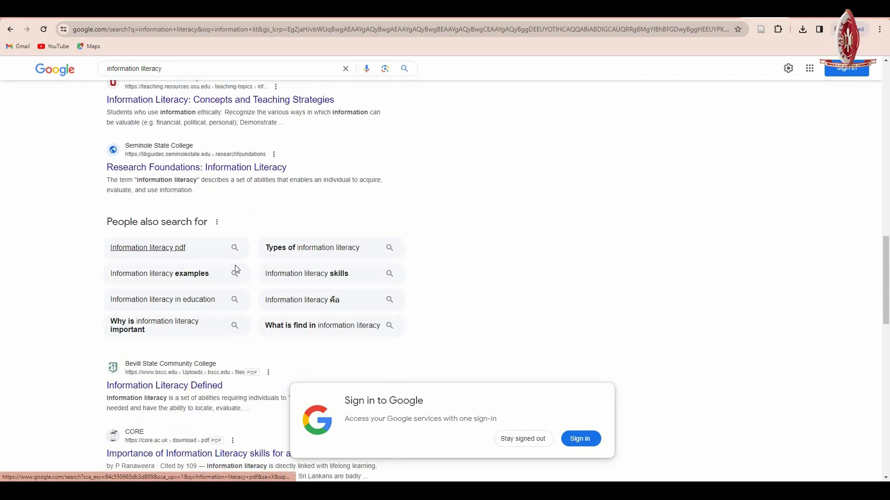
scroll(218, 283, "down", 2)
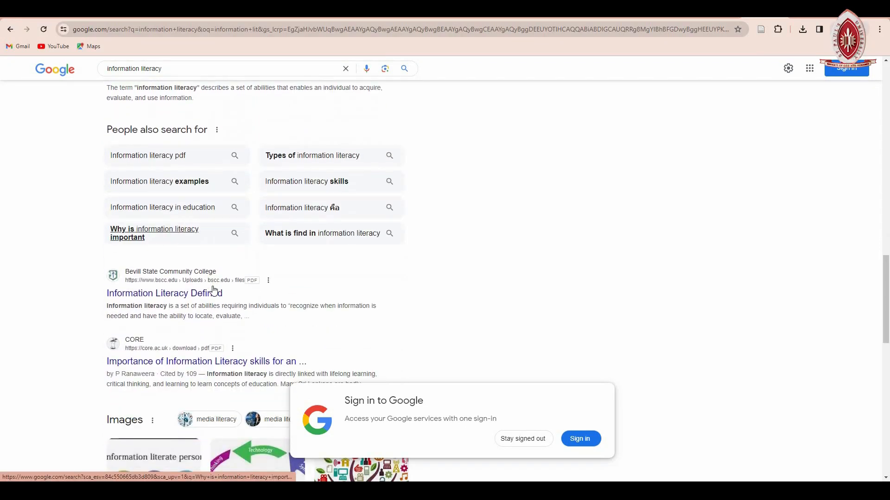
left_click(186, 301)
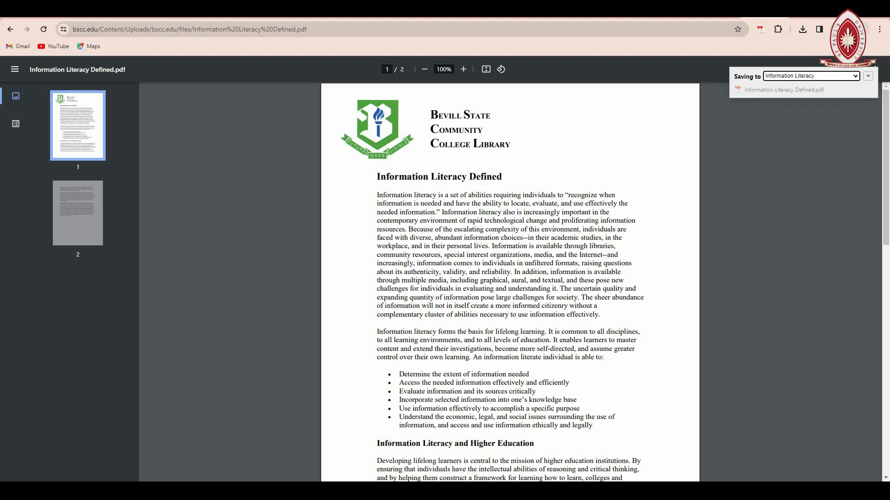
- Switch to Zotero and try to retrieve metadata for the saved file Information Literacy Defined.pdf
key("alt+Tab")
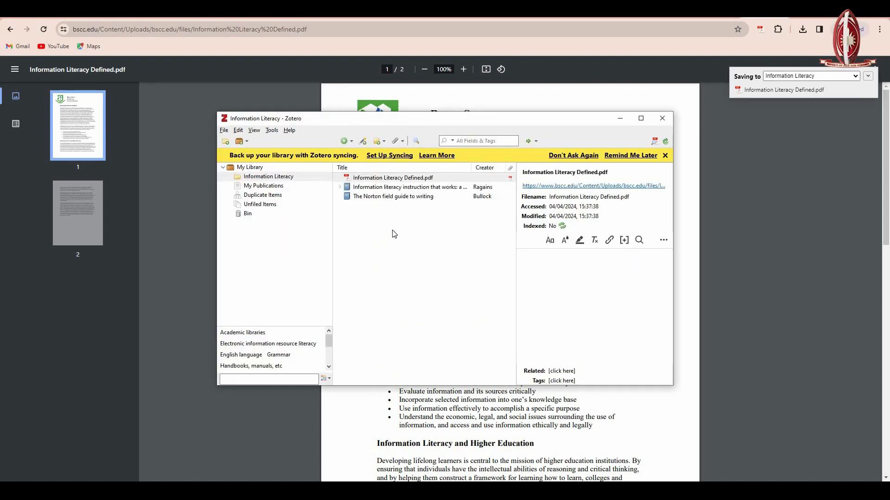
right_click(406, 182)
key("Down")
key("Down")
key("Down")
key("Down")
key("Down")
key("Down")
key("Down")
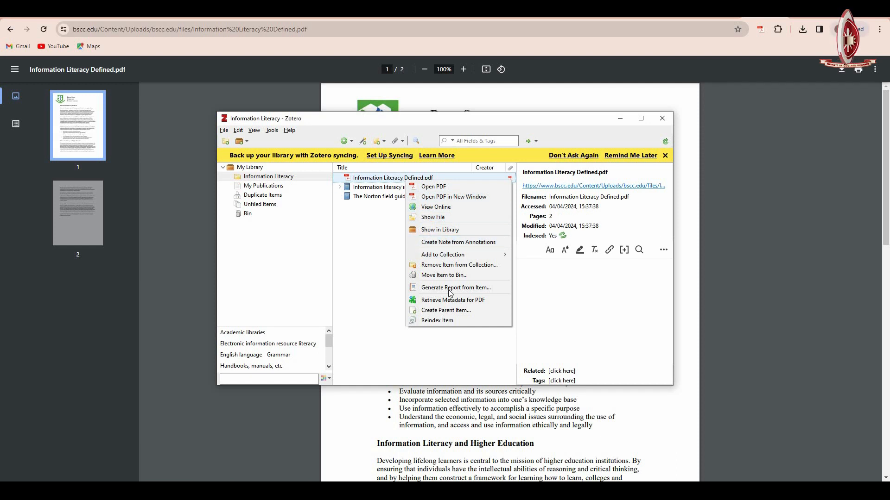
key("Down")
key("Down")
key("Down")
key("Down")
key("Down")
key("Down")
key("Return")
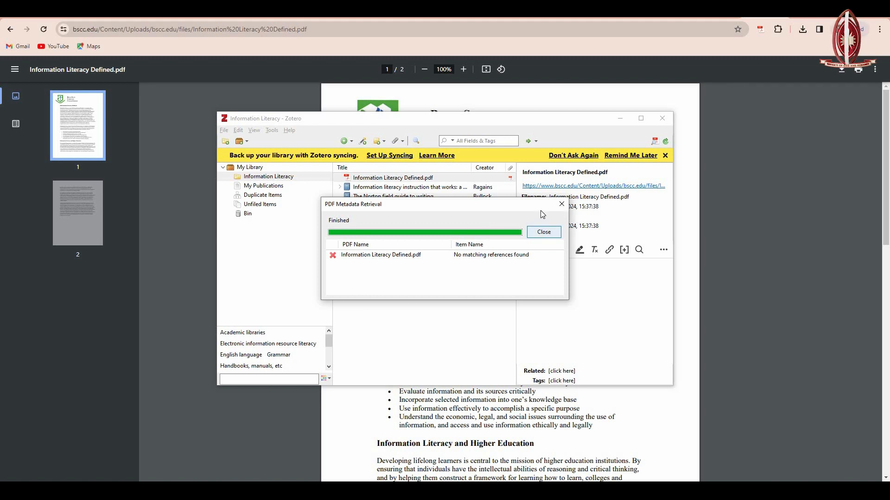
- Close the metadata retrieval results, switch back to Chrome and search Google for "information literacy pdf"
left_click(562, 205)
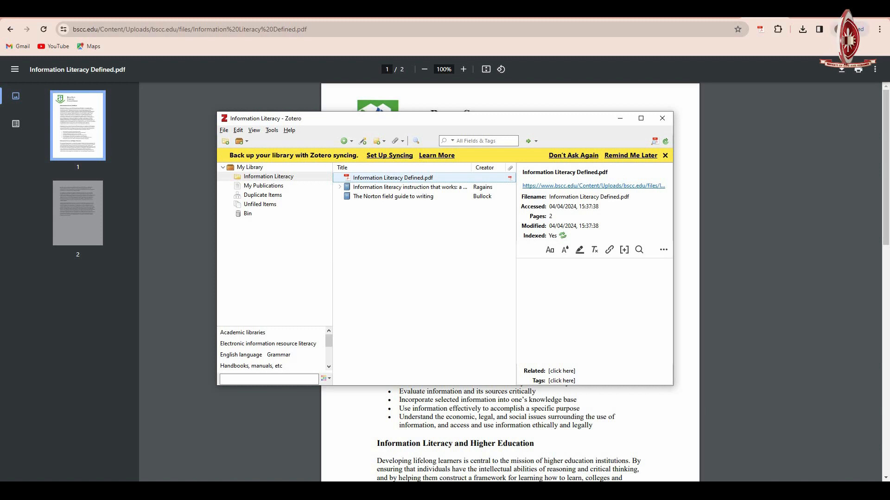
left_click(576, 492)
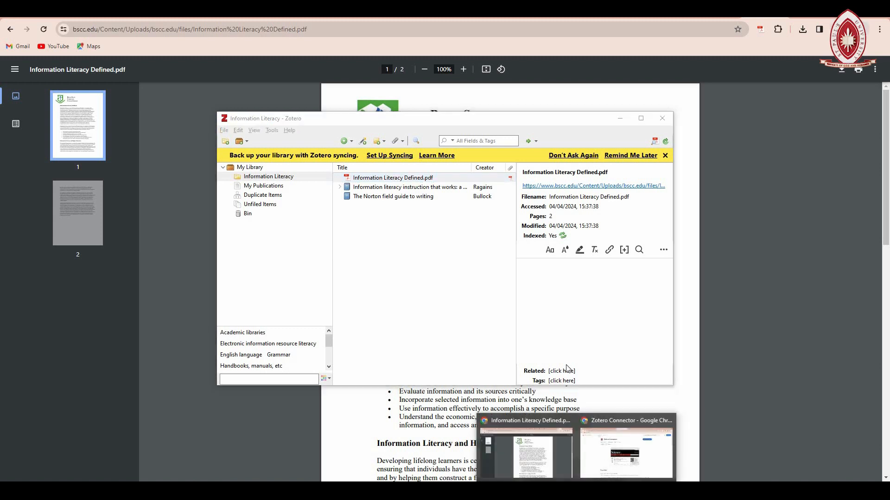
left_click(10, 29)
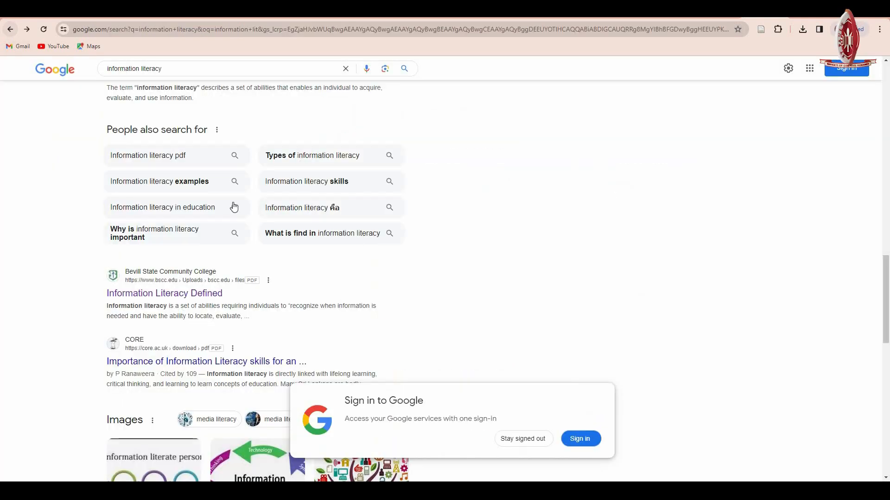
scroll(230, 73, "up", 1)
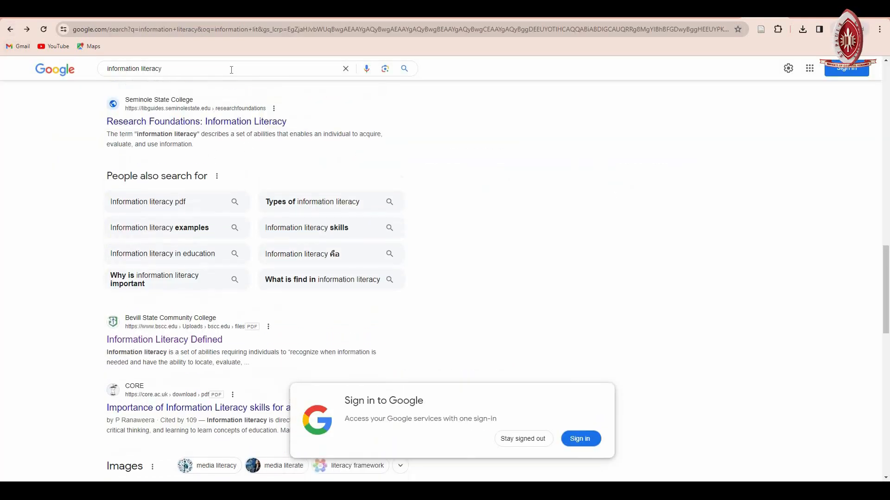
left_click(231, 69)
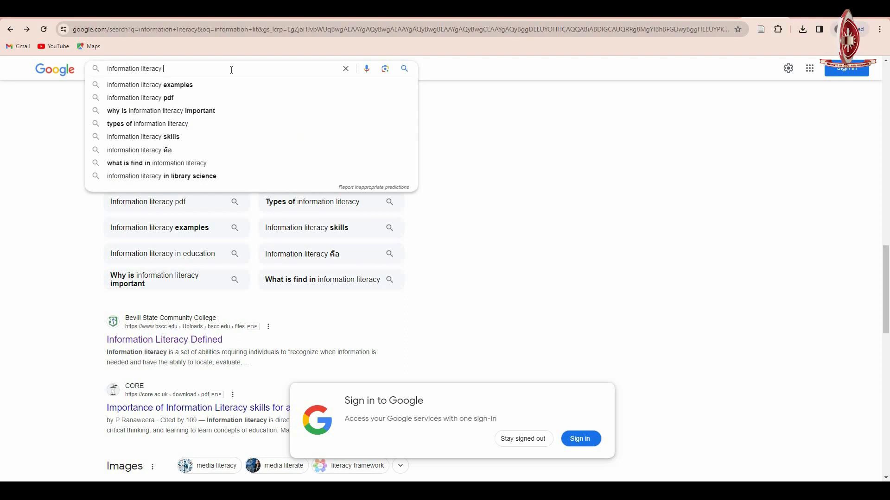
type("pdf")
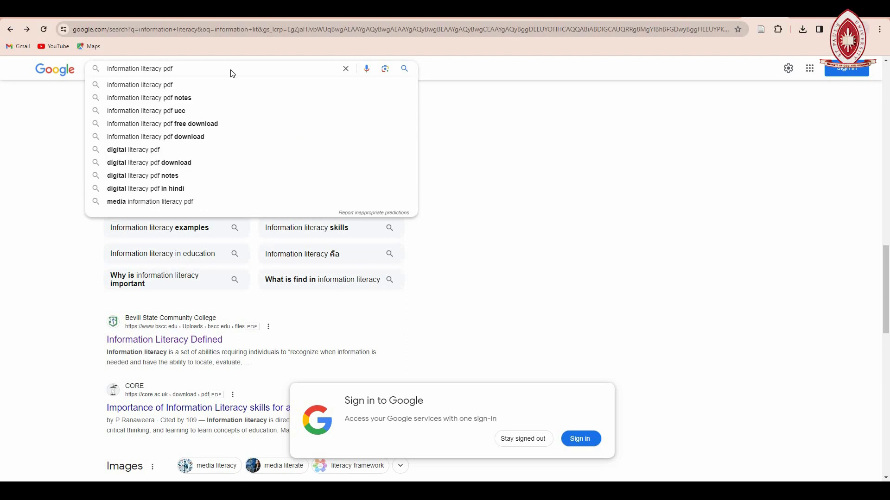
key("Return")
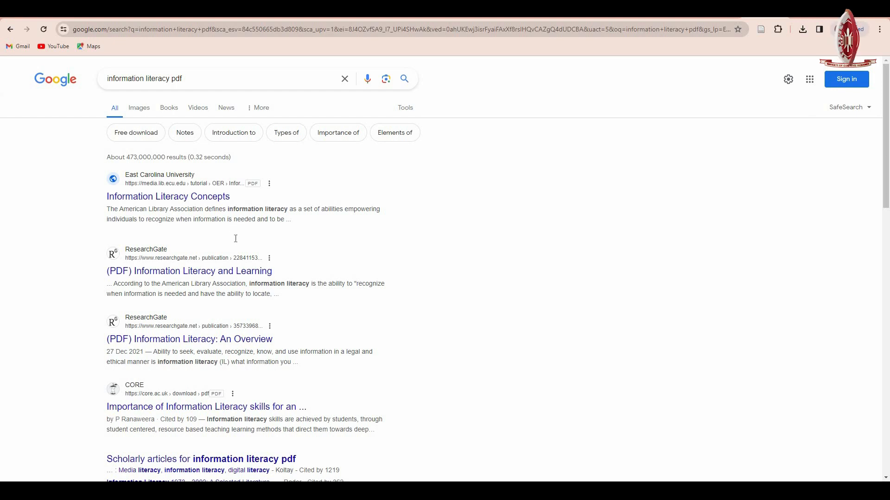
- Try to open the CORE PDF on information literacy from the search results, and return to the results
scroll(235, 243, "down", 3)
scroll(214, 224, "down", 1)
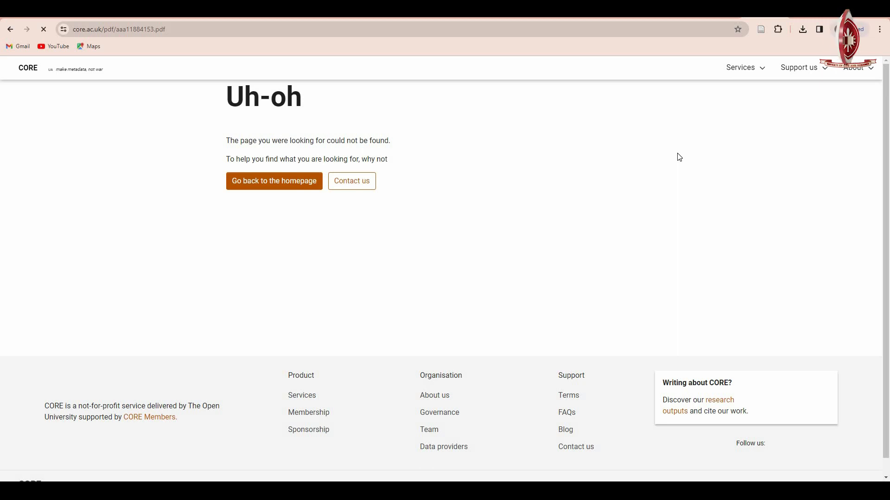
left_click(11, 31)
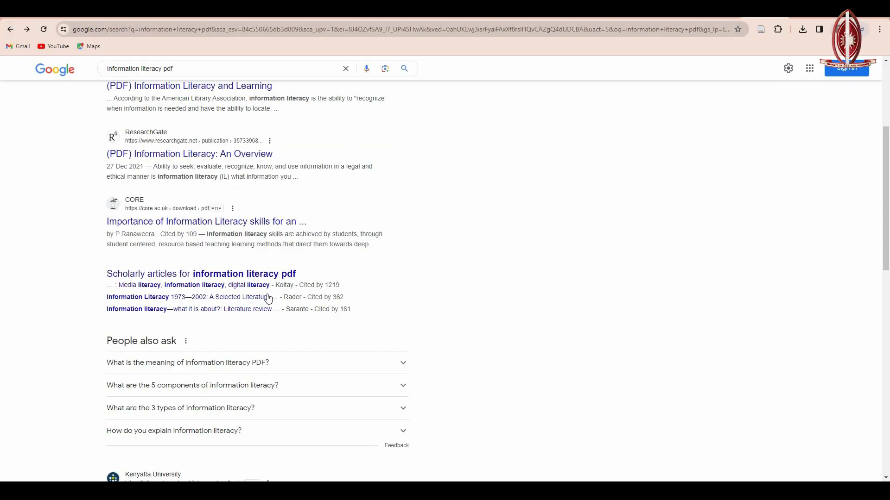
- Open the ResearchGate article "Information Literacy: An Overview" from the results and save it to Zotero's Information Literacy collection
left_click(210, 157)
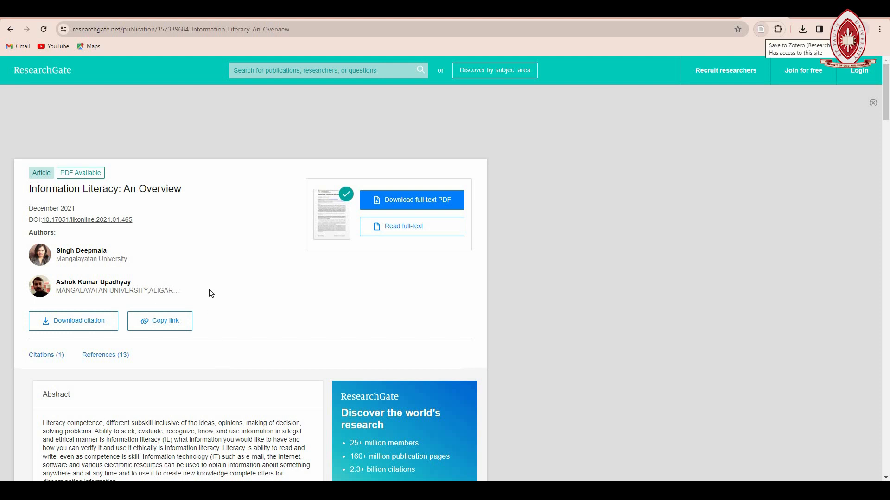
scroll(210, 293, "down", 1)
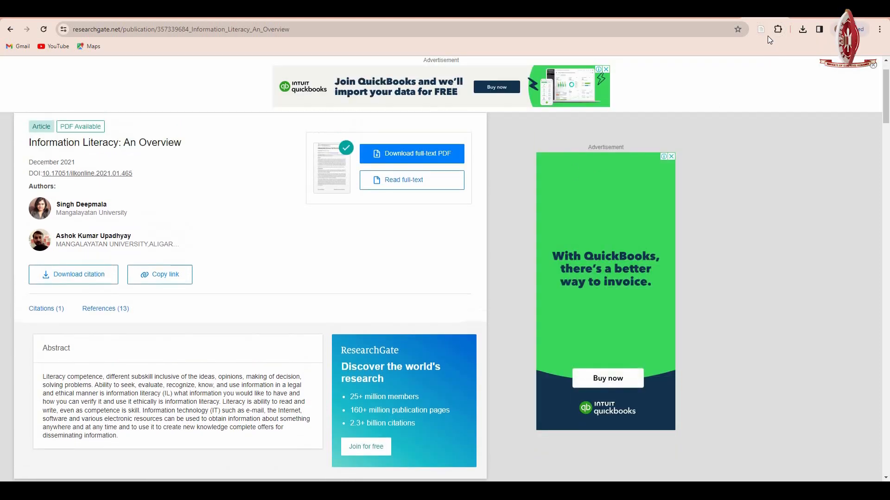
left_click(760, 29)
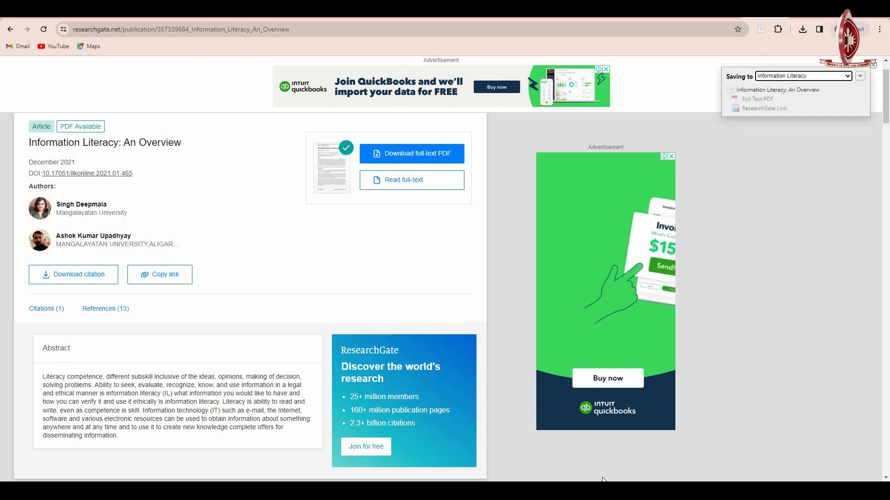
- Switch to Zotero and examine the bibliographic details of the saved article "Information Literacy: An Overview"
key("alt+Tab")
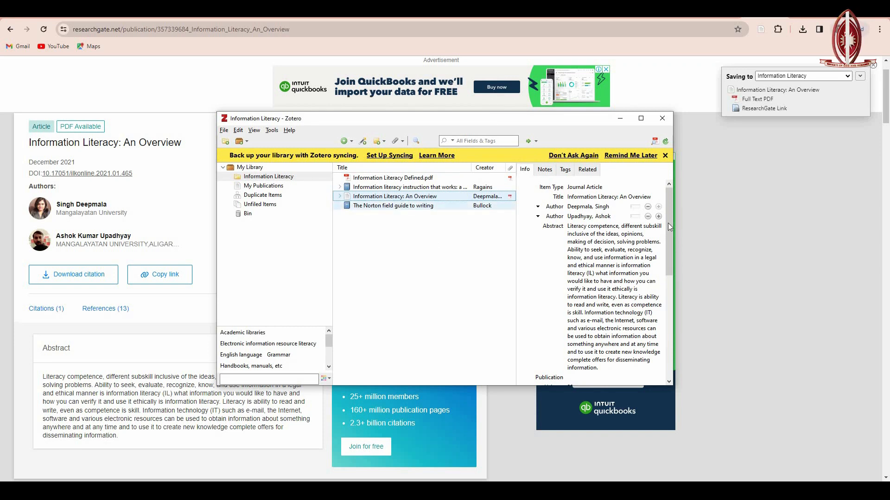
scroll(670, 228, "down", 3)
scroll(669, 217, "up", 3)
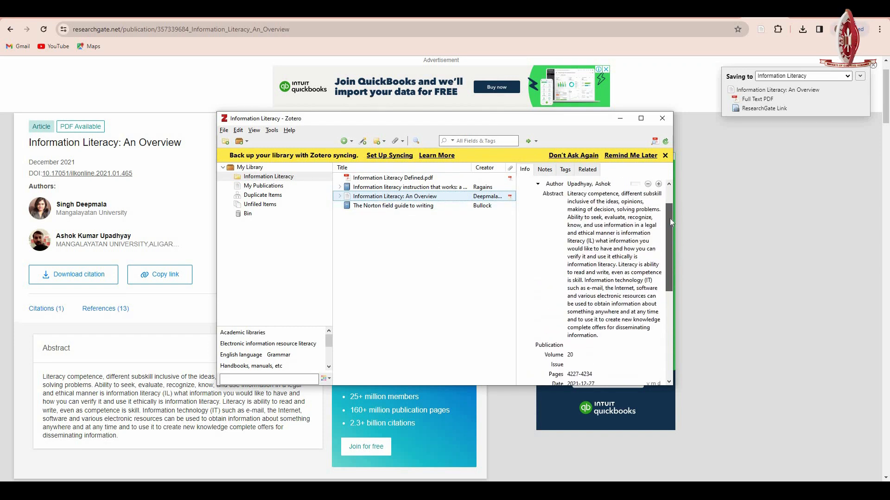
scroll(671, 237, "down", 5)
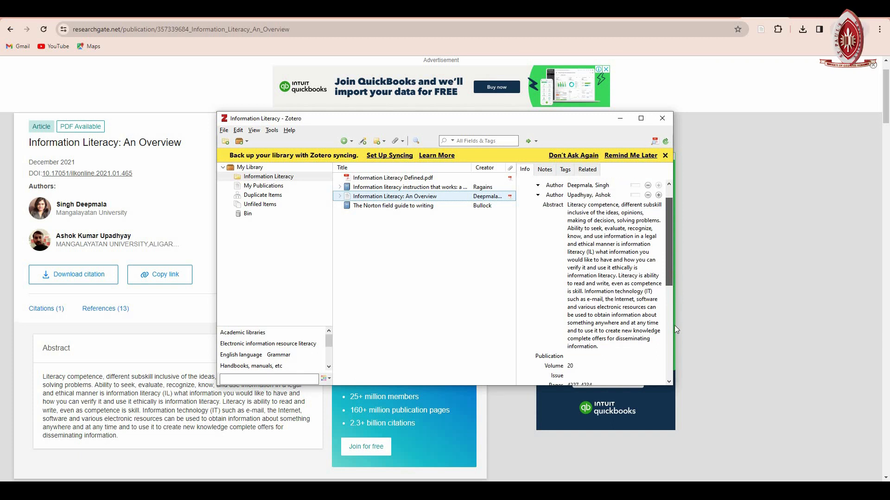
scroll(674, 340, "down", 4)
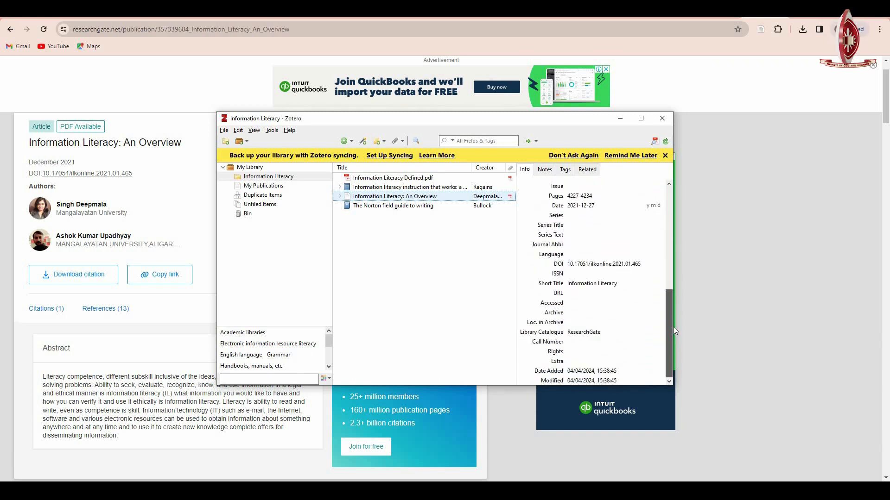
scroll(671, 316, "up", 1)
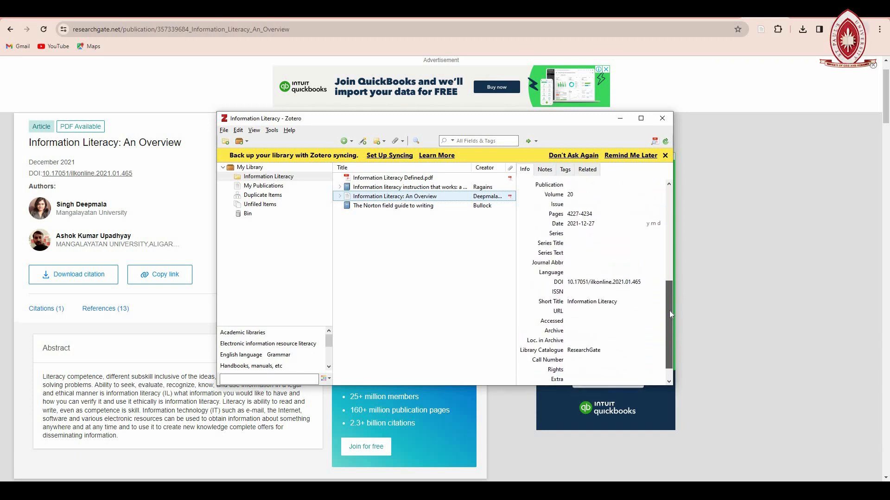
scroll(670, 314, "up", 1)
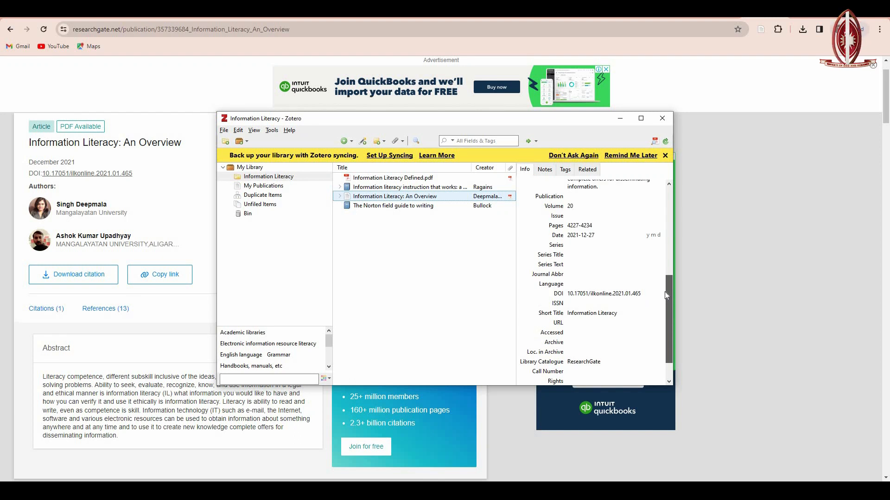
scroll(664, 296, "up", 2)
scroll(664, 314, "down", 1)
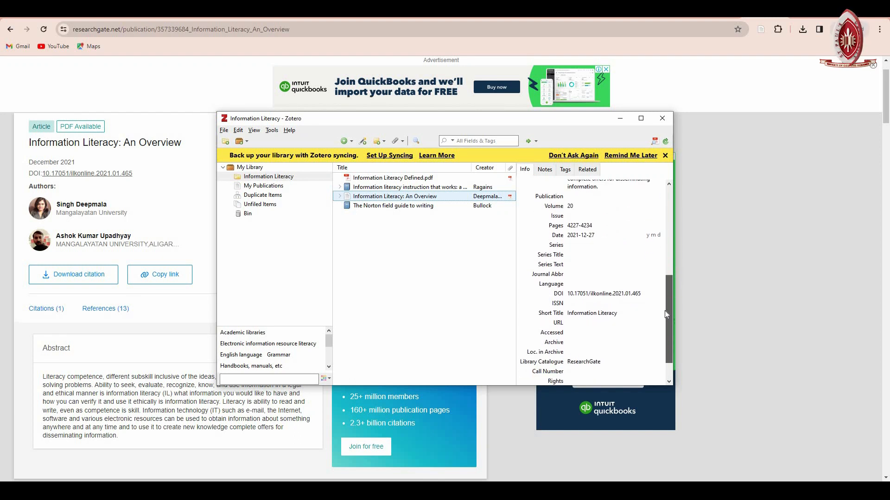
left_click_drag(669, 314, 677, 329)
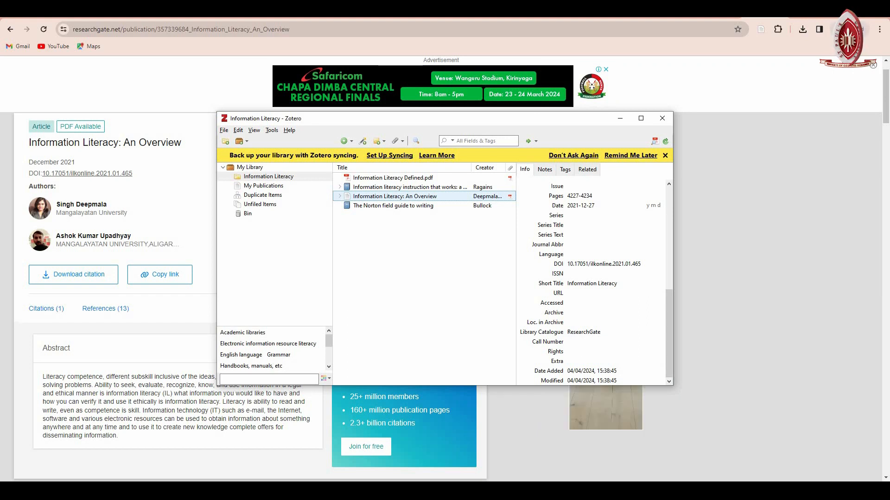
- Find Word through the Windows search, launch it and create a blank document
left_click(350, 490)
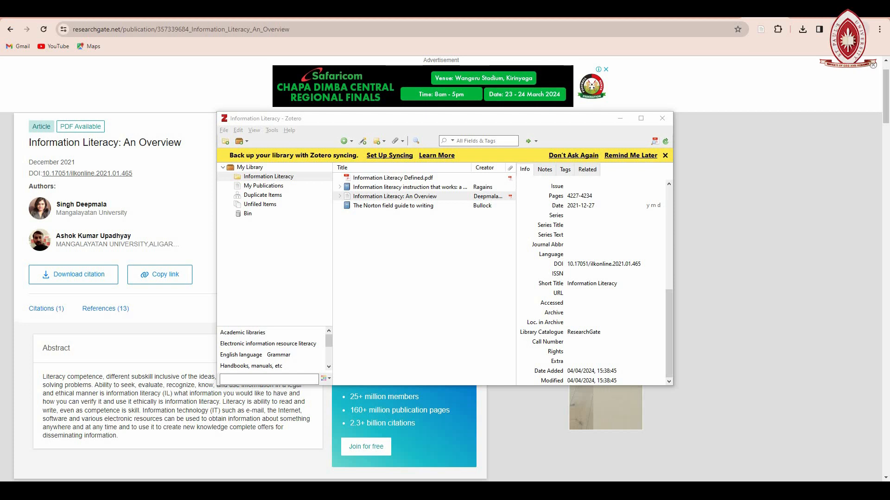
key("super")
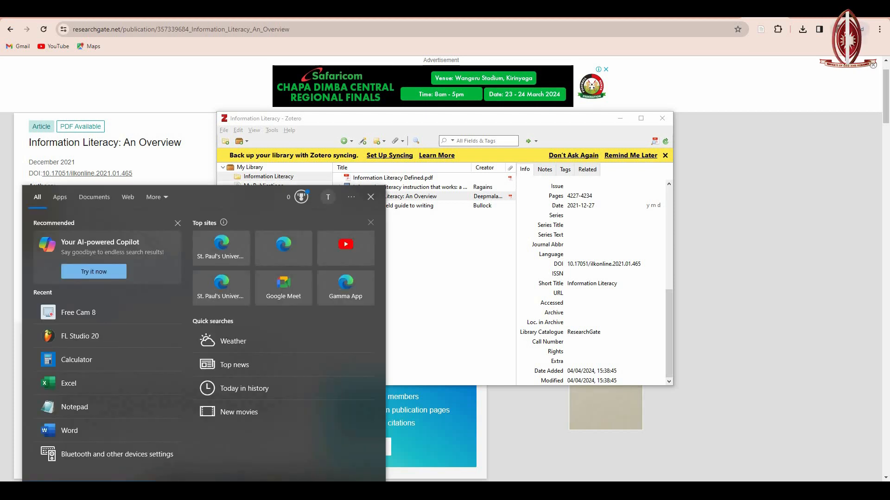
type("word")
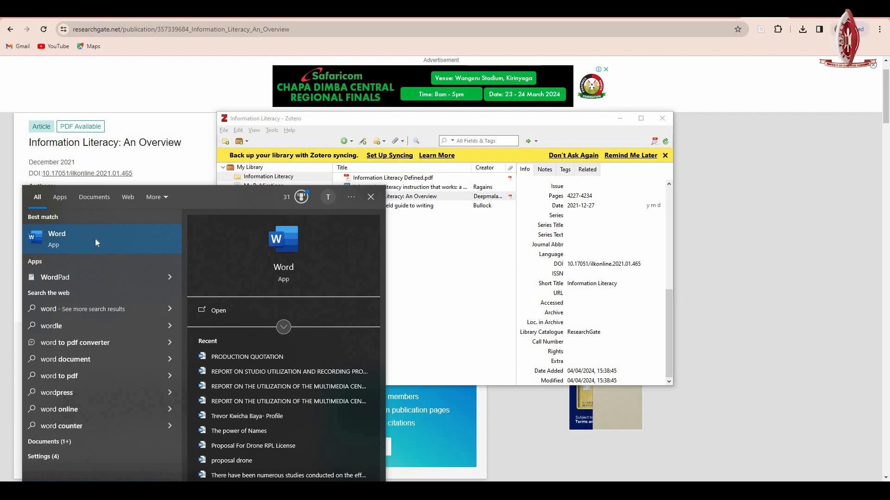
left_click(97, 240)
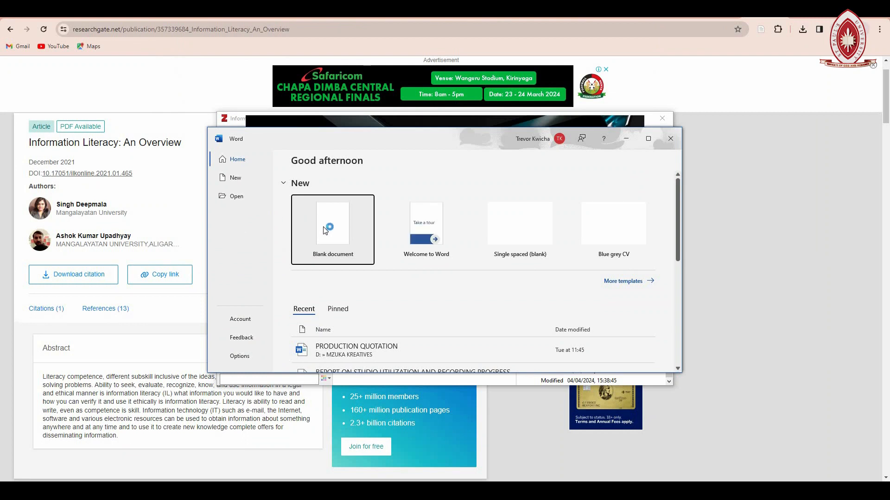
left_click(324, 228)
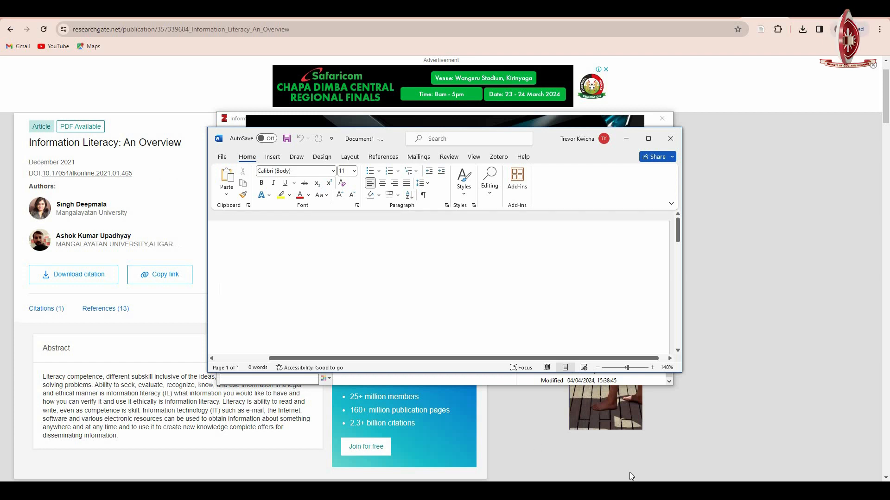
- Switch to Zotero to view the details of the book "Information literacy instruction that works", and return to the Word document
mouse_move(632, 476)
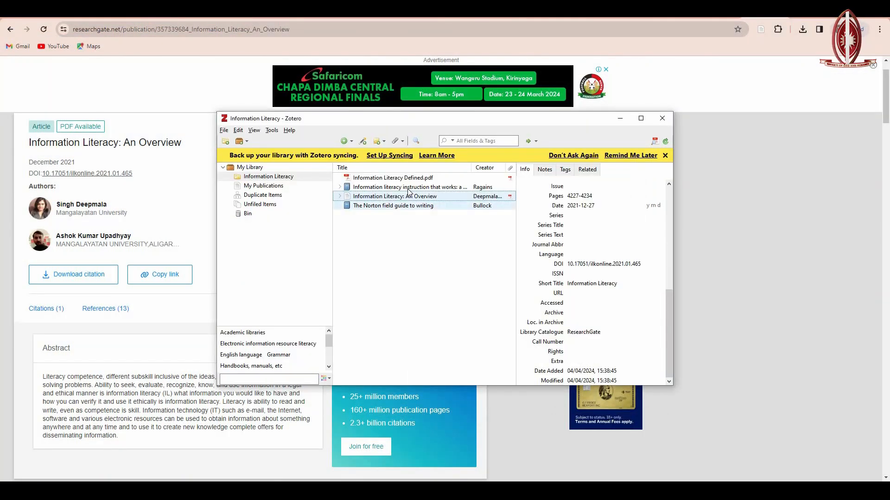
left_click(409, 188)
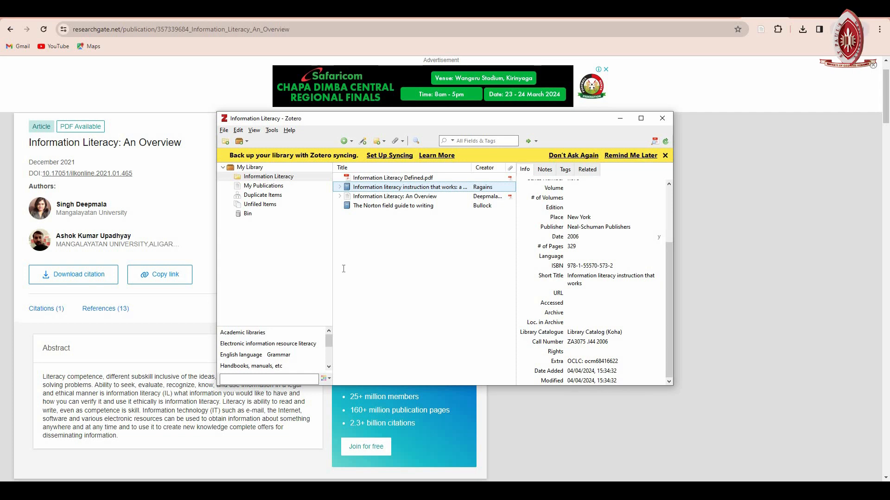
key("alt+Tab")
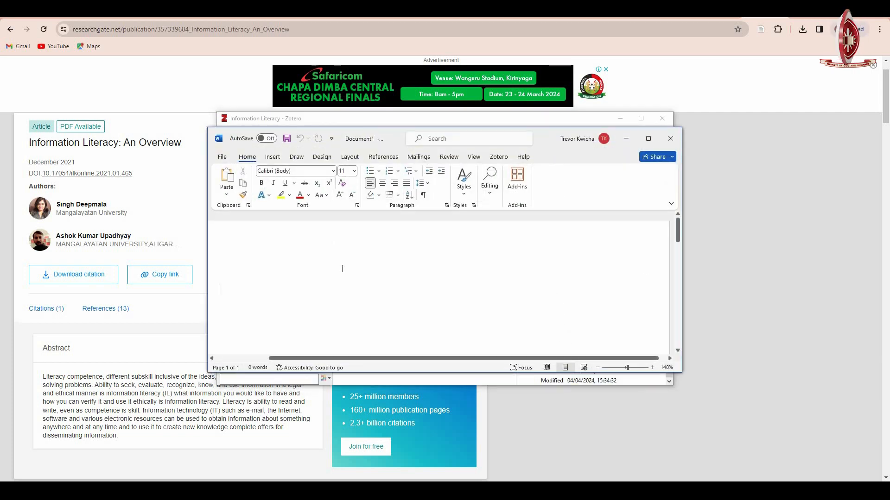
- Enter the placeholder line "Information literdshgf dhfhf dhd dididh" in the blank document, removing the first trial characters
type("gdfg")
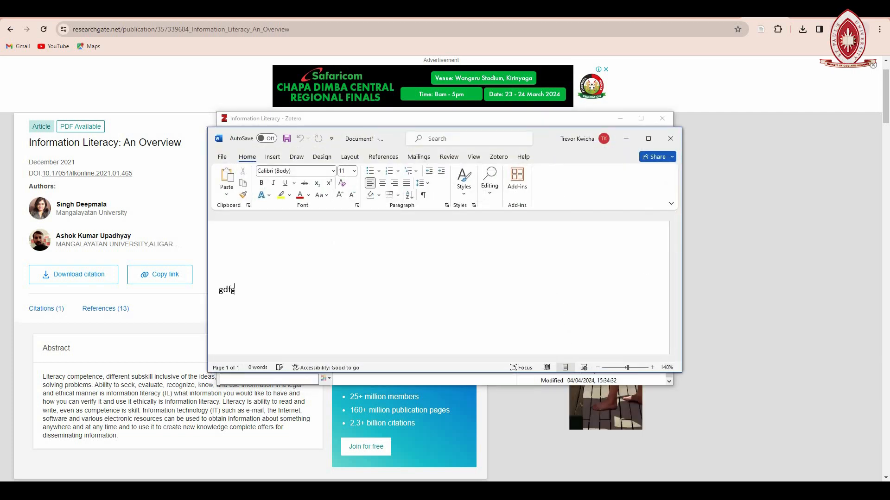
type("d")
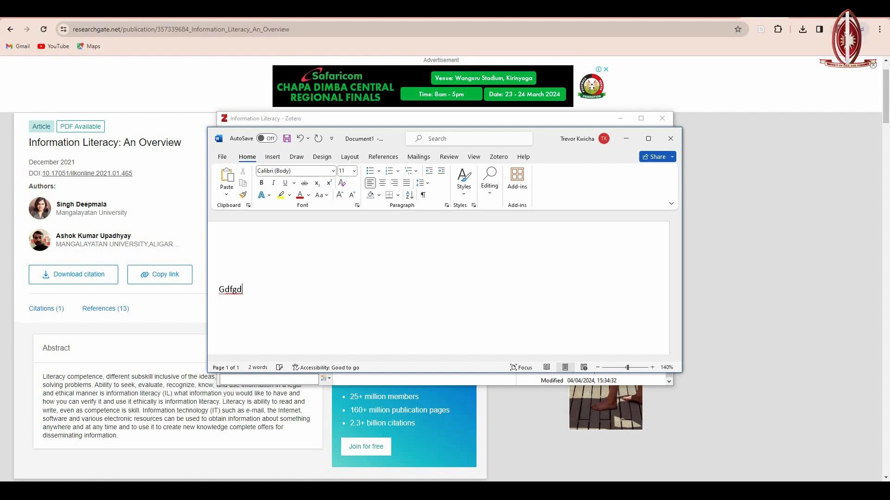
type(" dIn")
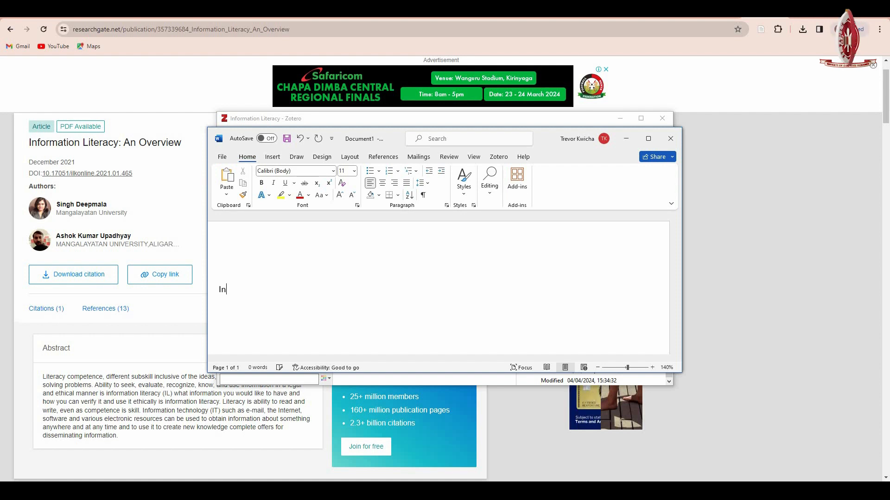
type("formation")
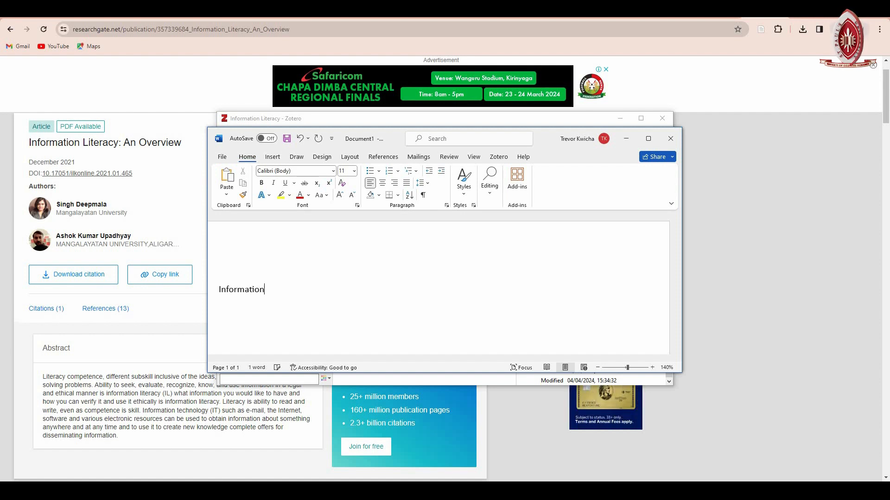
type(" li")
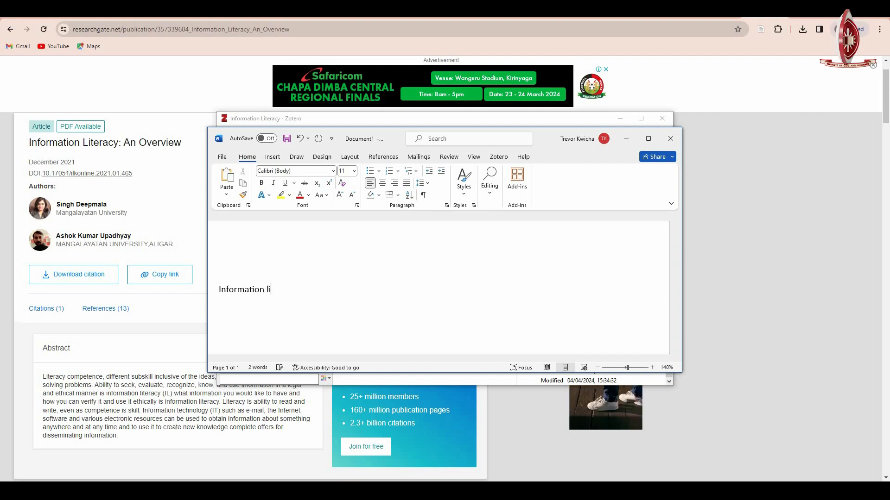
type("terdshgf d")
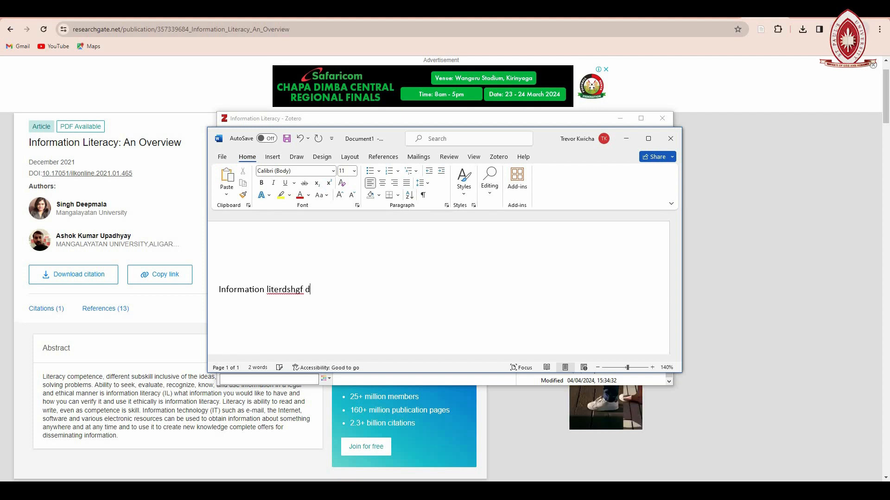
type("hfhf dhd dididh")
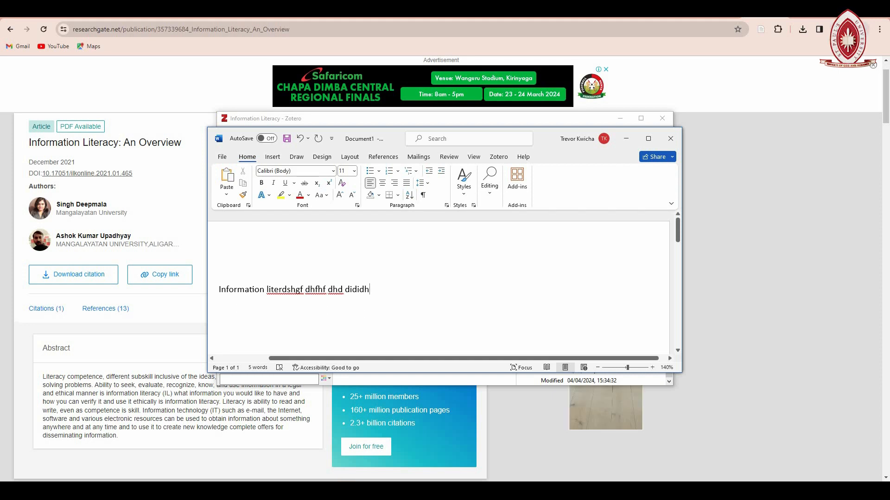
- Finish the placeholder line with "dhf" and start a Zotero citation using the American Psychological Association (APA) 7th edition style
type("f")
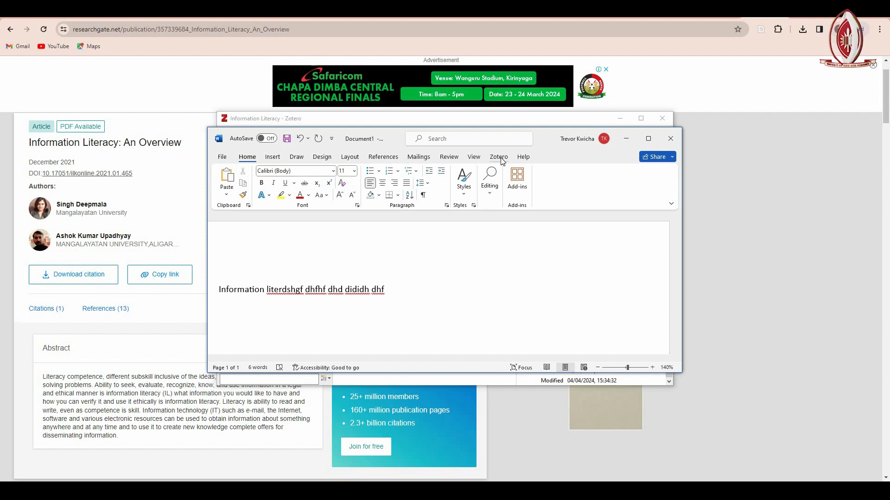
left_click(499, 158)
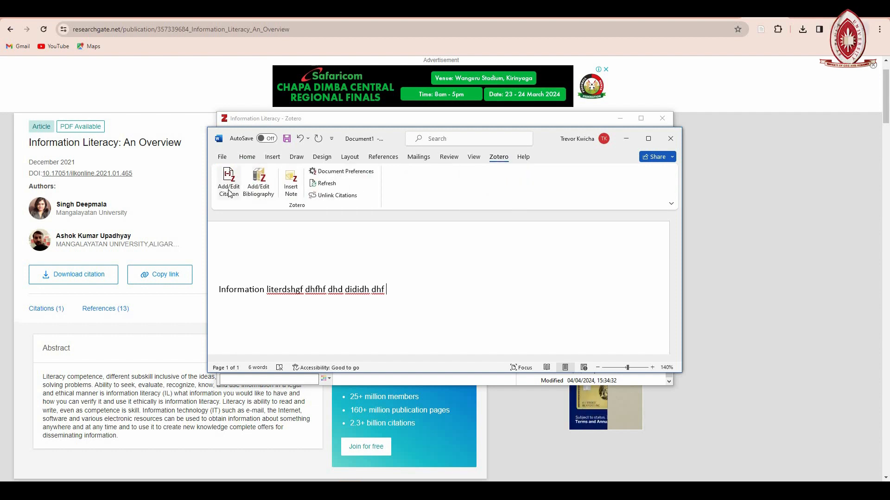
left_click(229, 193)
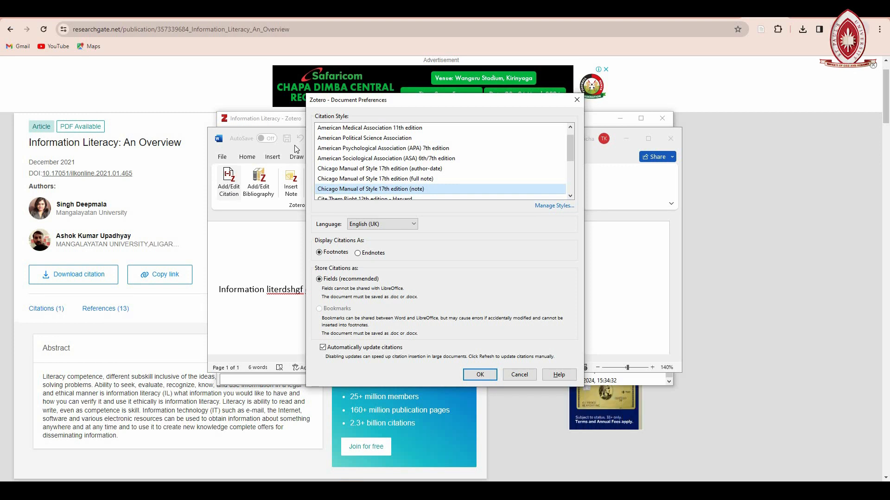
left_click(343, 152)
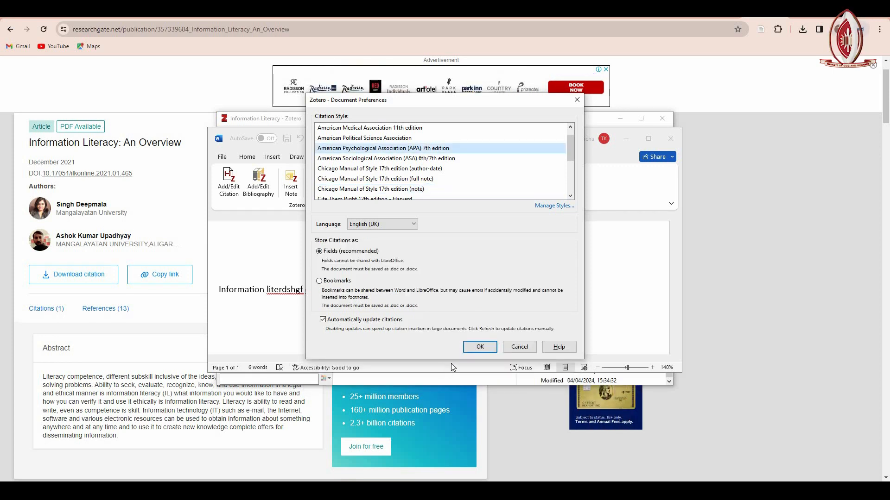
left_click(480, 351)
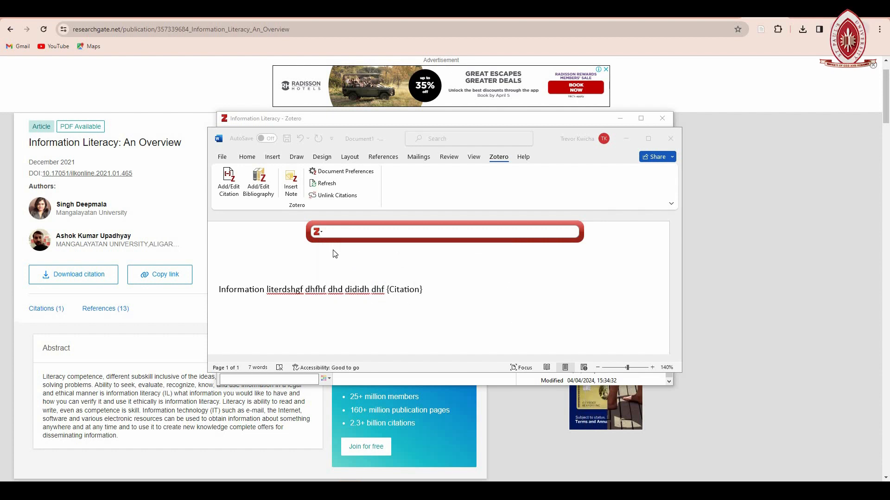
- Cite the book "Information literacy instruction that works" with page 2, choosing it from the Information Literacy collection in the classic citation view
left_click(319, 232)
left_click(338, 254)
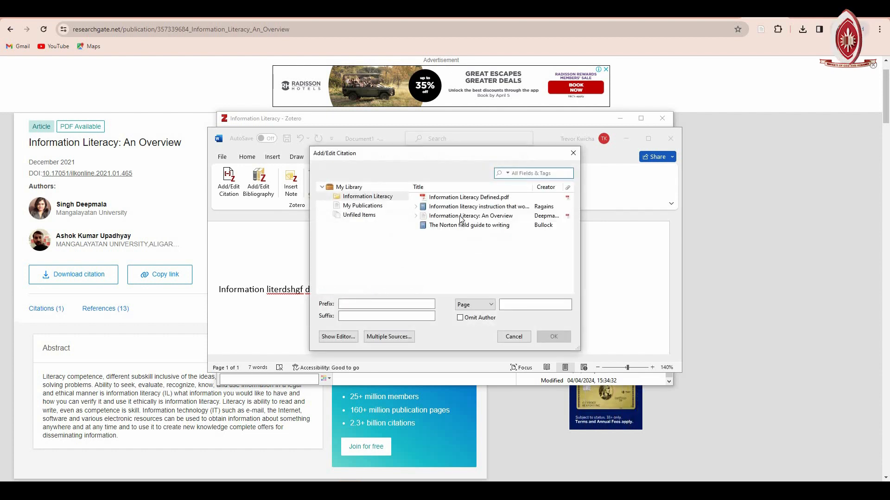
left_click(482, 226)
left_click(480, 211)
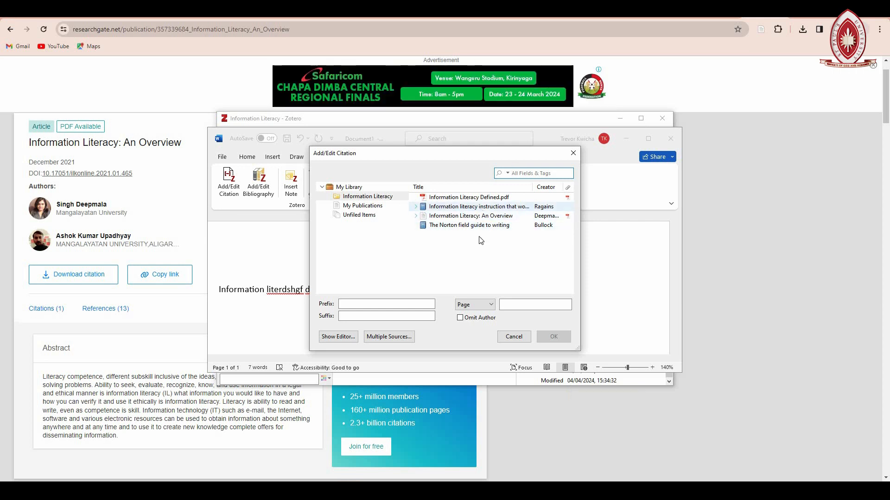
left_click(515, 306)
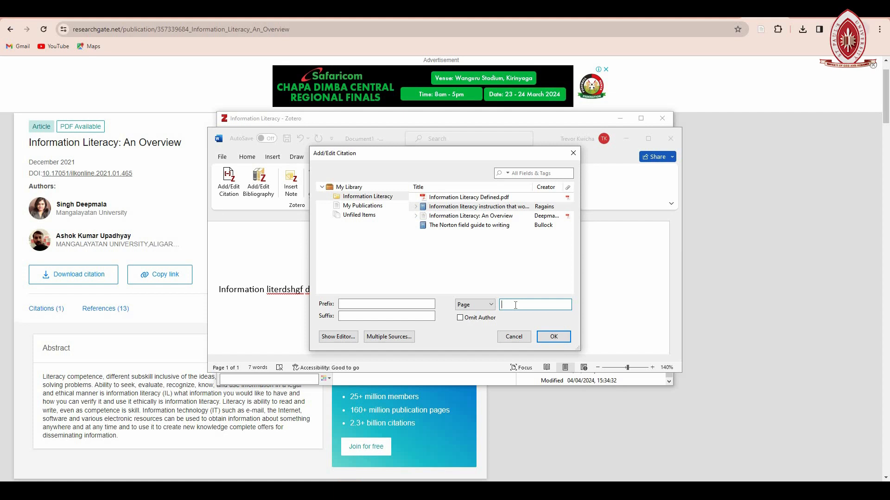
type("2")
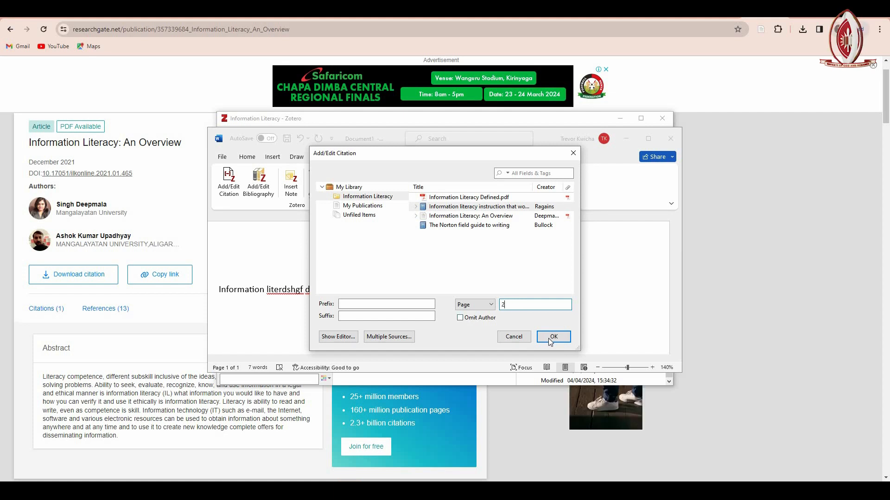
key("Return")
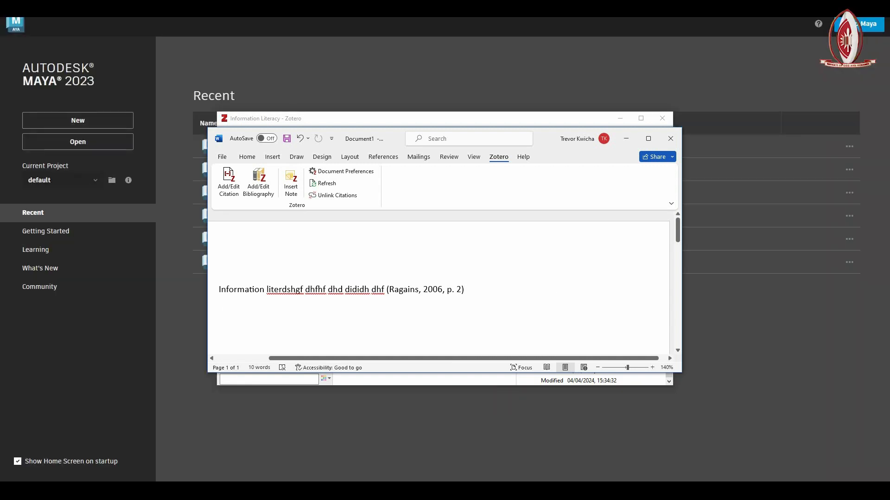
- Add a "References:" heading below the cited line, maximize the Word window and insert the Zotero bibliography under the heading
key("Return")
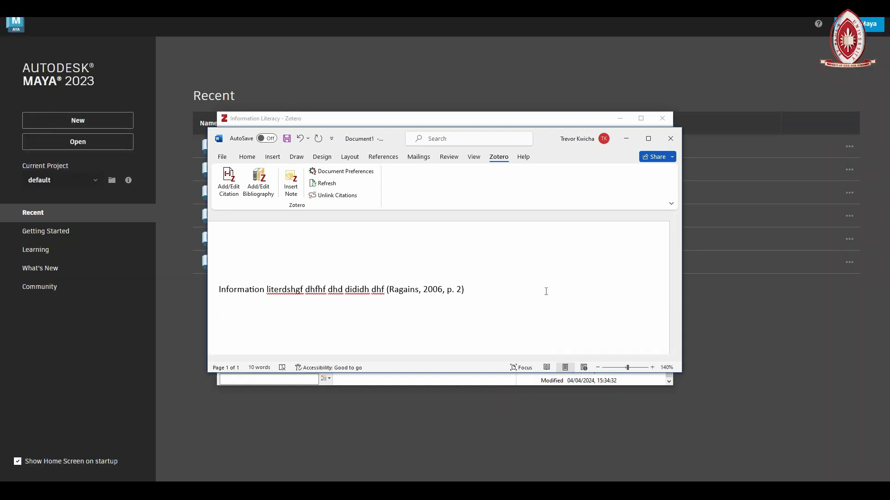
key("Return")
type("Refre")
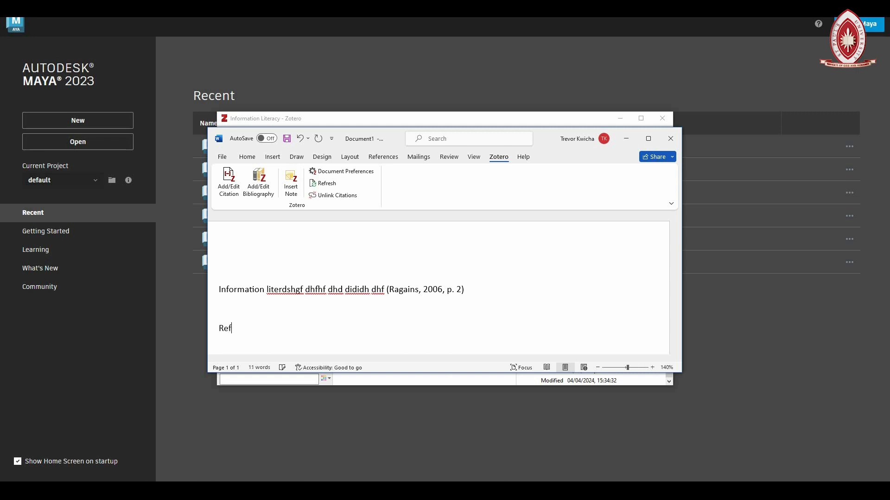
key("BackSpace")
key("BackSpace")
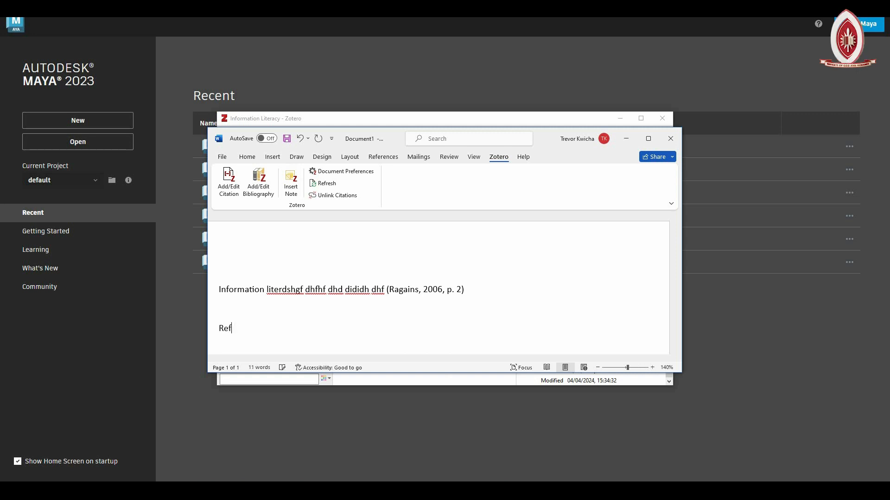
type("eren")
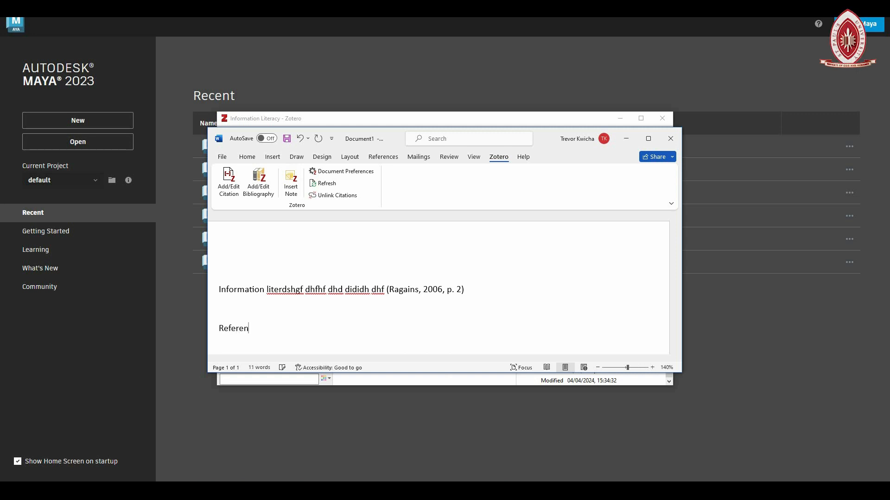
type("ces")
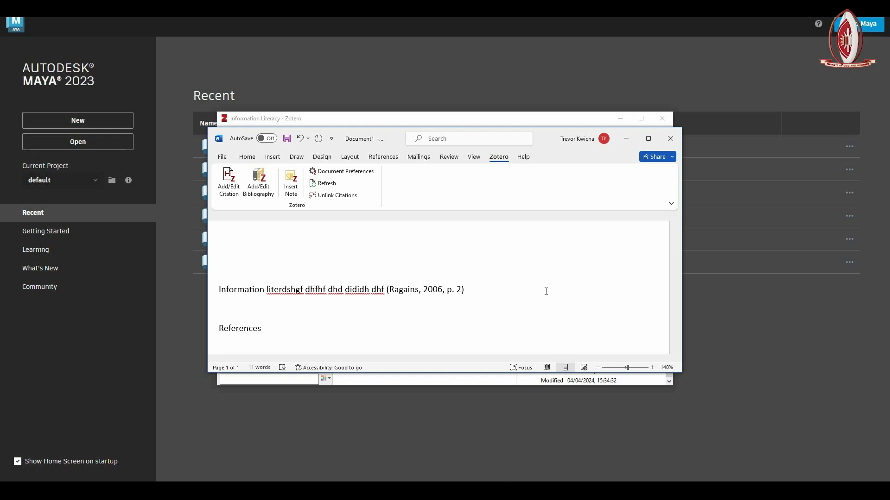
type(":")
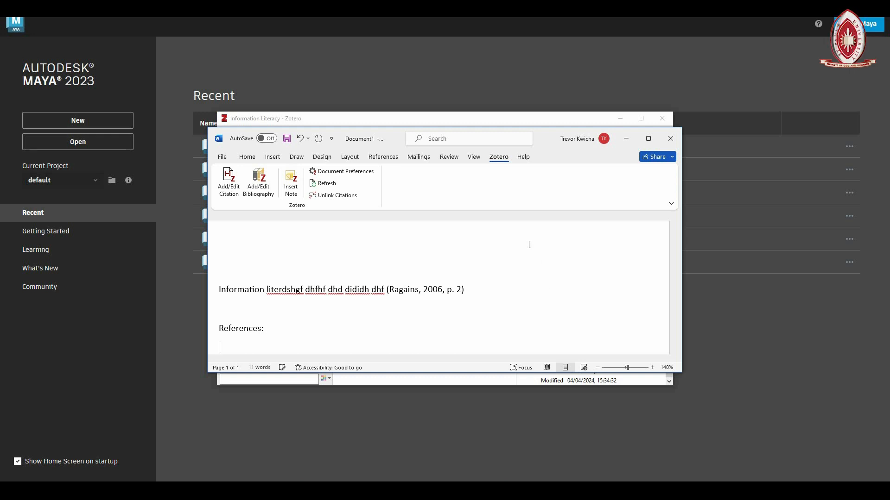
left_click(647, 141)
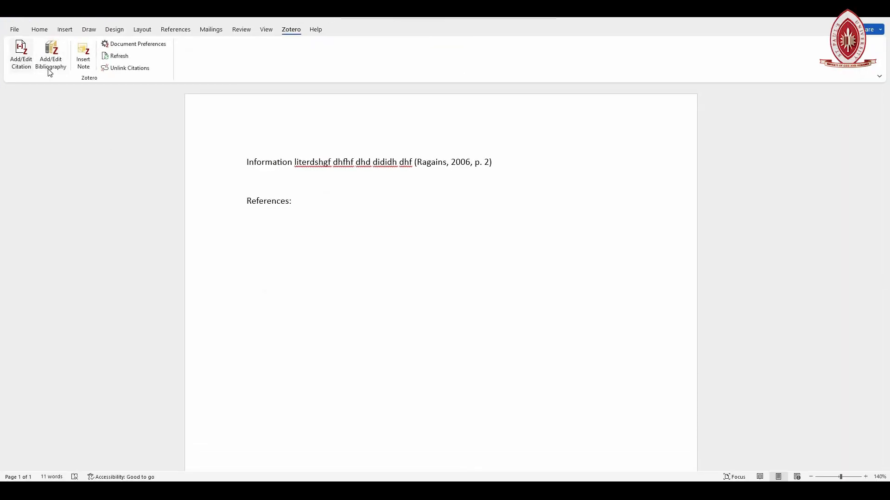
left_click(51, 70)
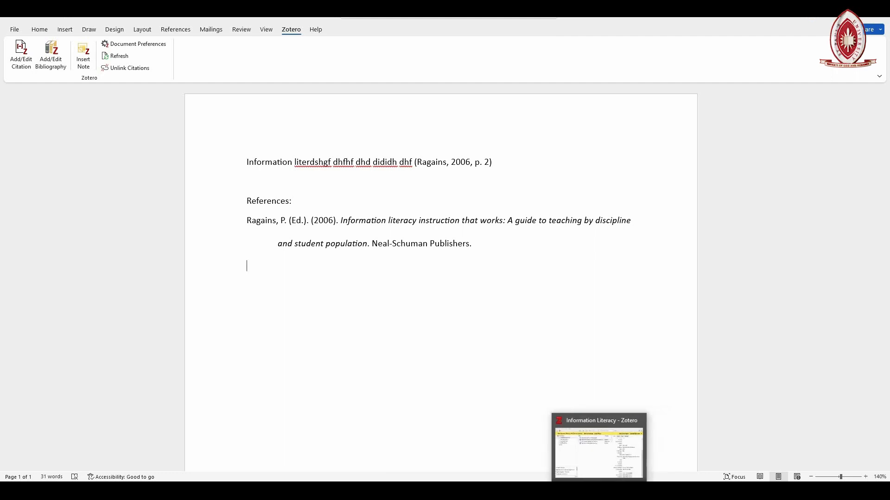
- Check the library in Zotero, return to Word and add a period and "Dsjhjd dujdudf duhudf" after the first citation
left_click(600, 491)
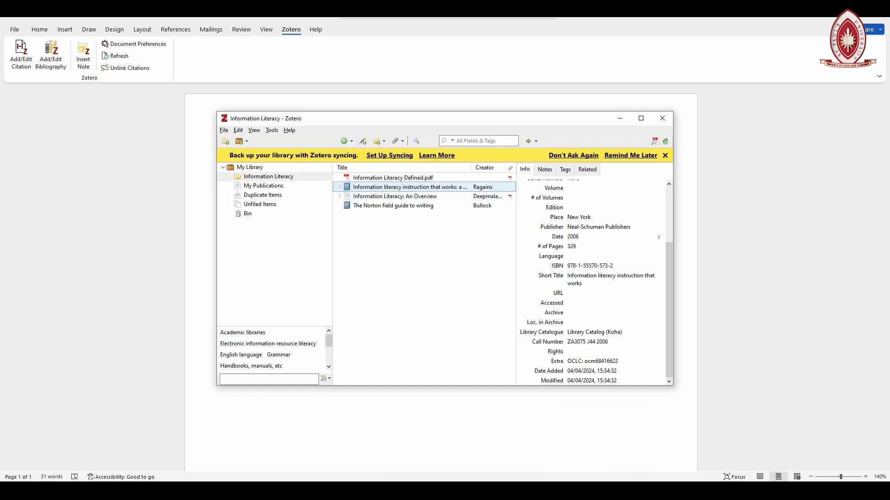
key("alt+Tab")
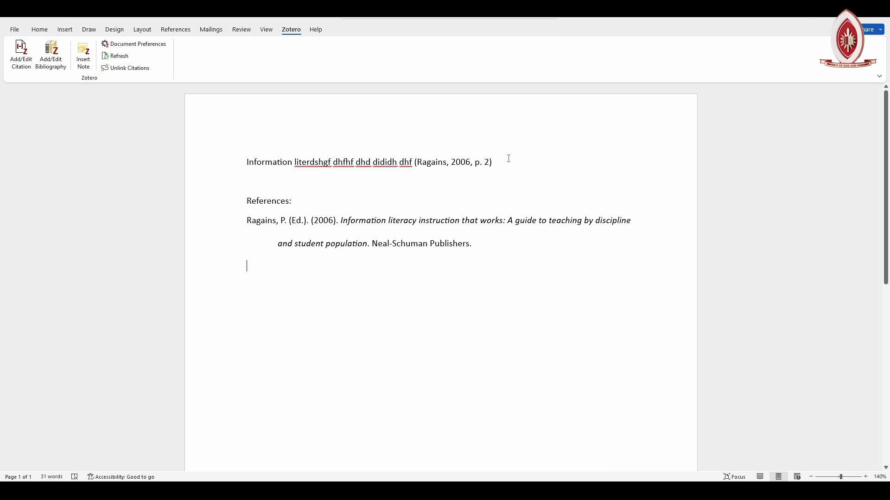
type(". ")
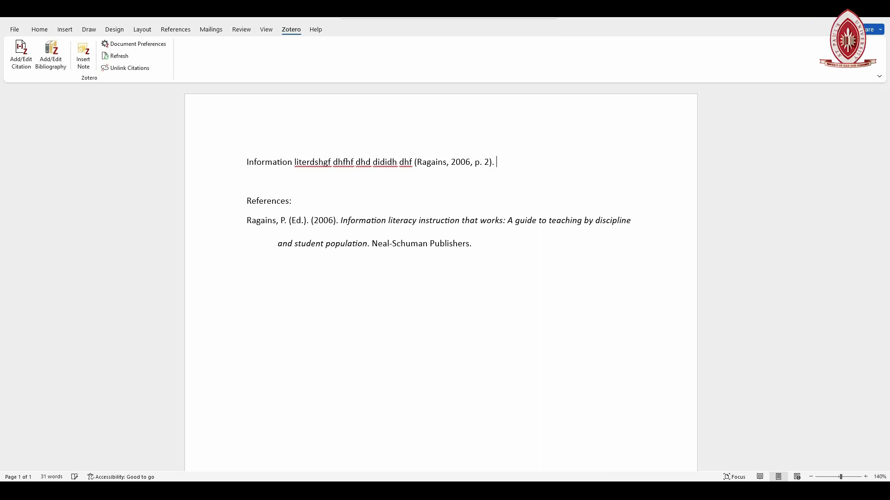
type("dsjhjd dujdudf duhudf")
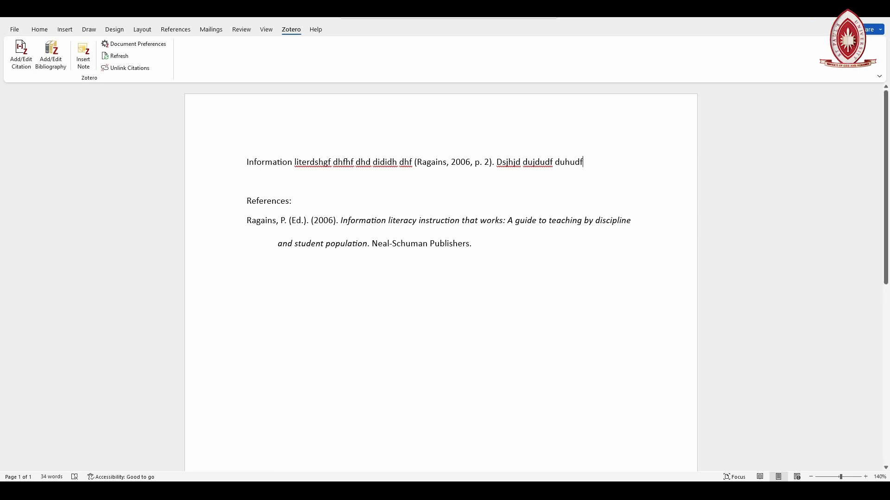
left_click(563, 491)
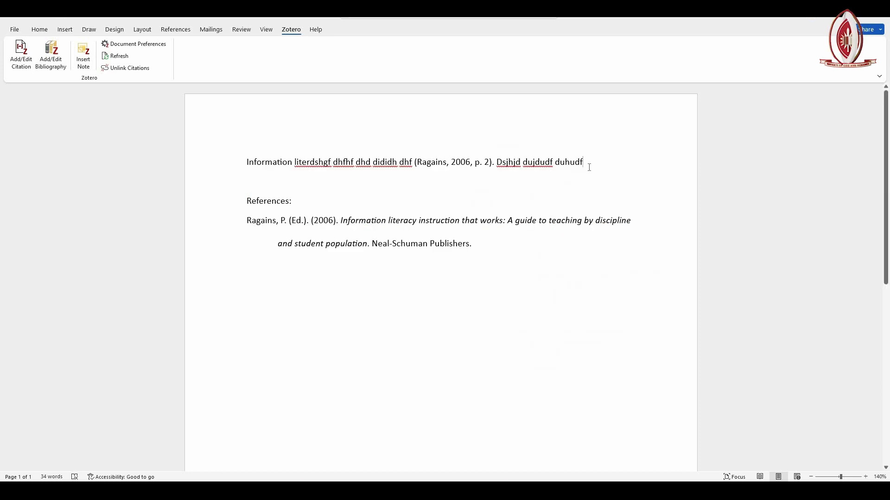
- Cite the article "Information Literacy: An Overview" with page 78 at the end of the second placeholder sentence
left_click(21, 55)
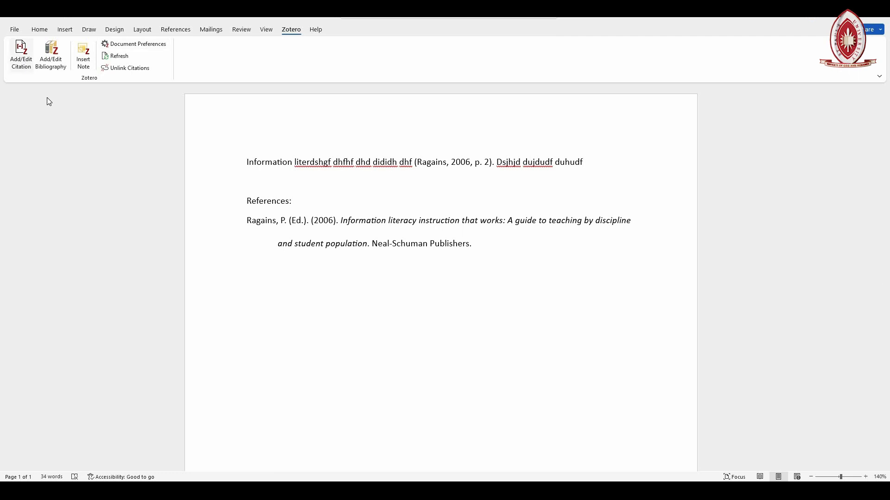
left_click(318, 232)
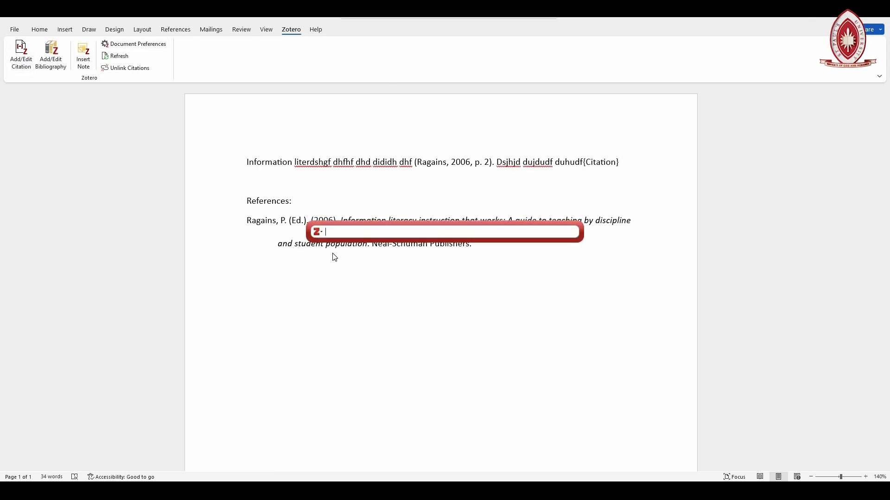
key("Return")
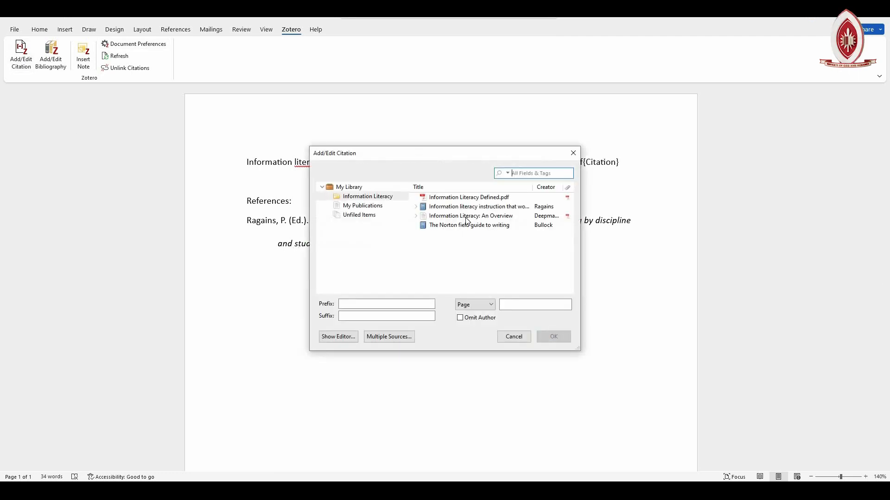
left_click(485, 216)
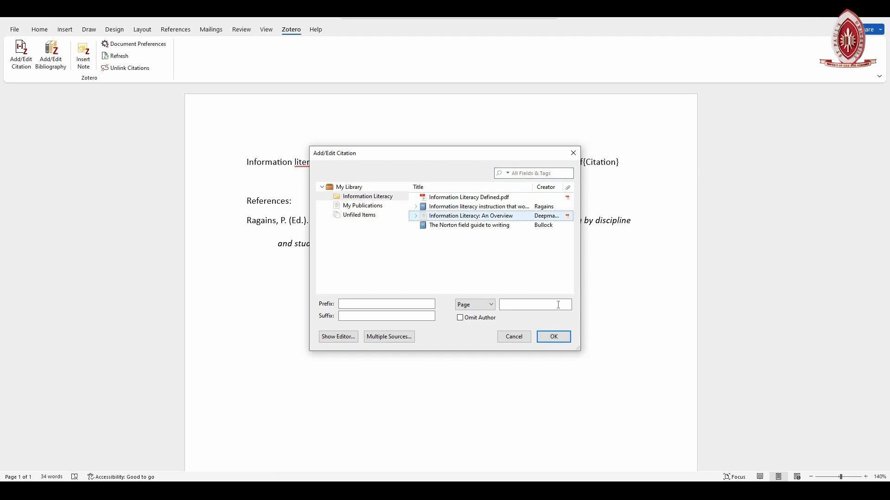
left_click(532, 308)
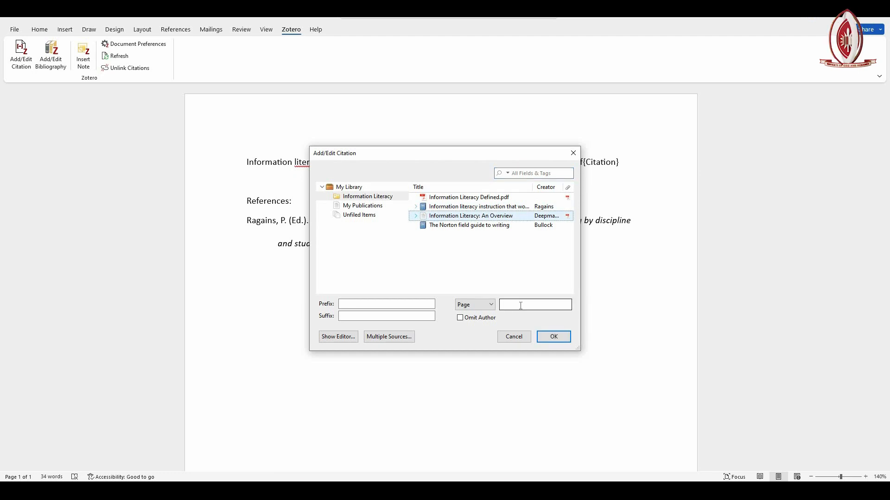
left_click(521, 306)
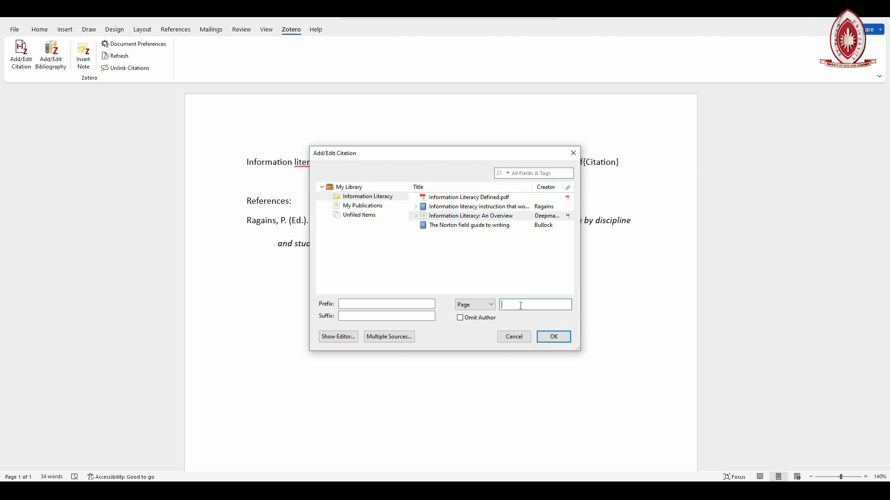
type("78")
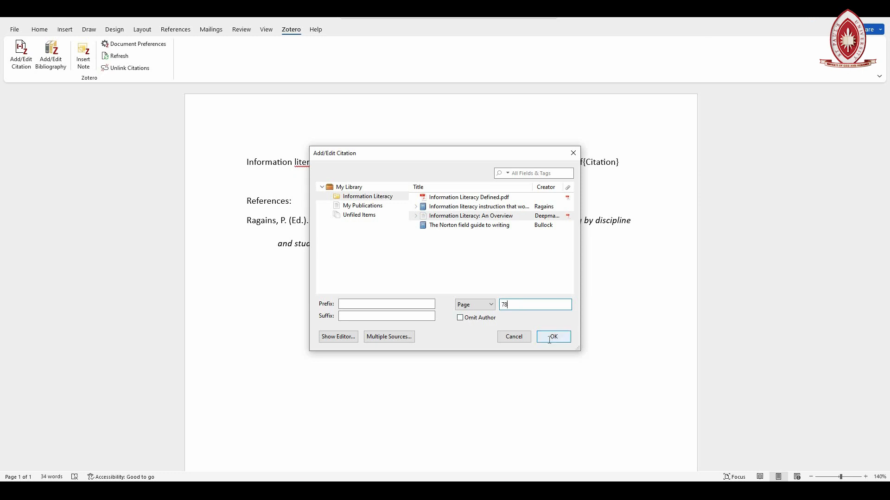
left_click(550, 338)
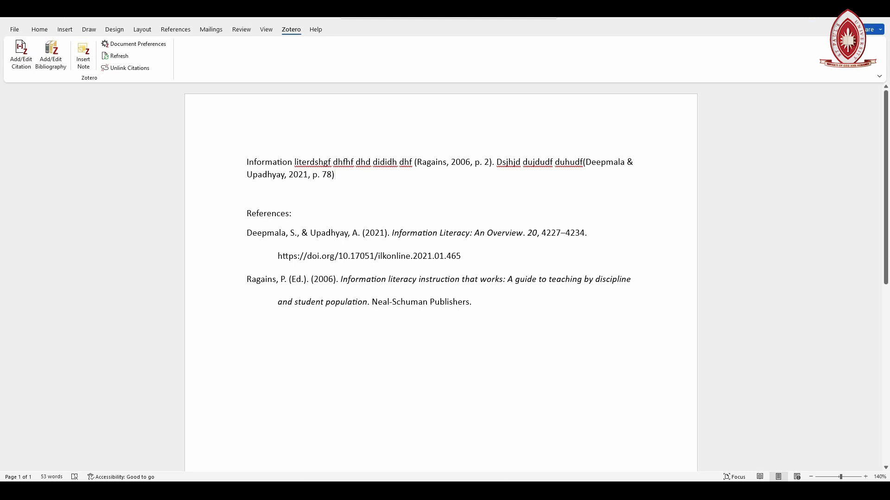
- Start a new paragraph above the References heading with the placeholder text "gdfgdfjdjfdudhfjdgdf"
key("Return")
key("Return")
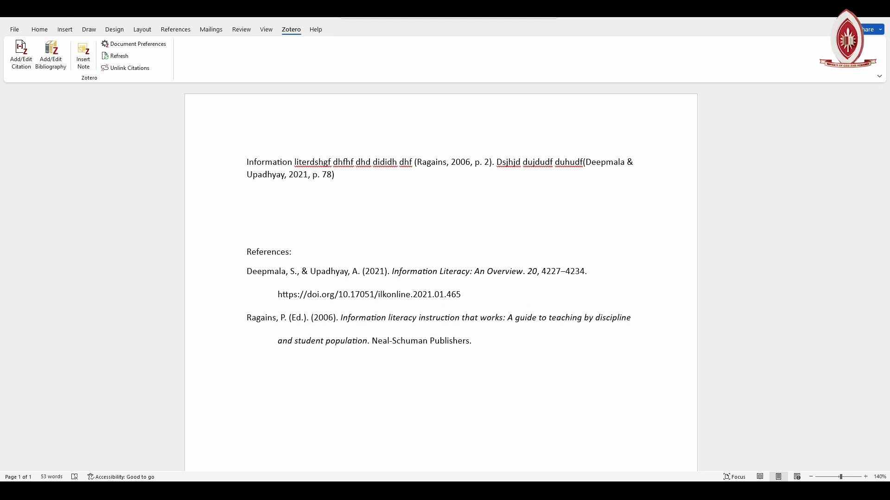
type("gdfgdf")
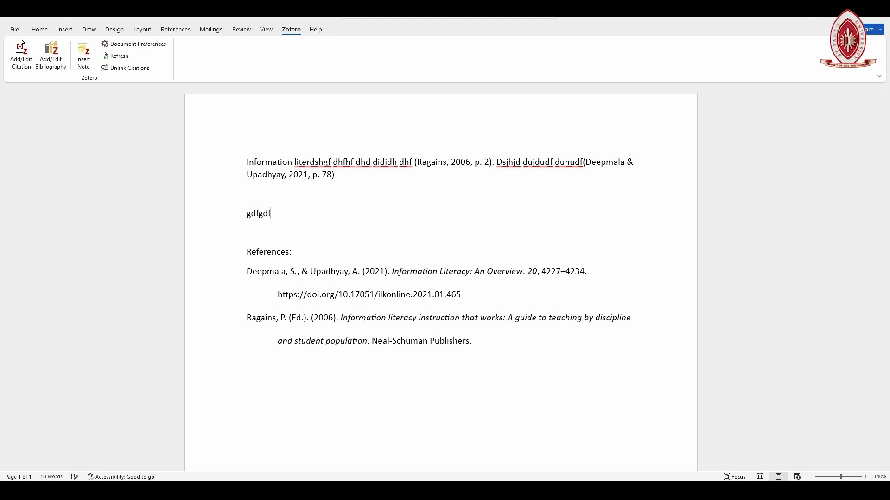
type("jdjfdudh")
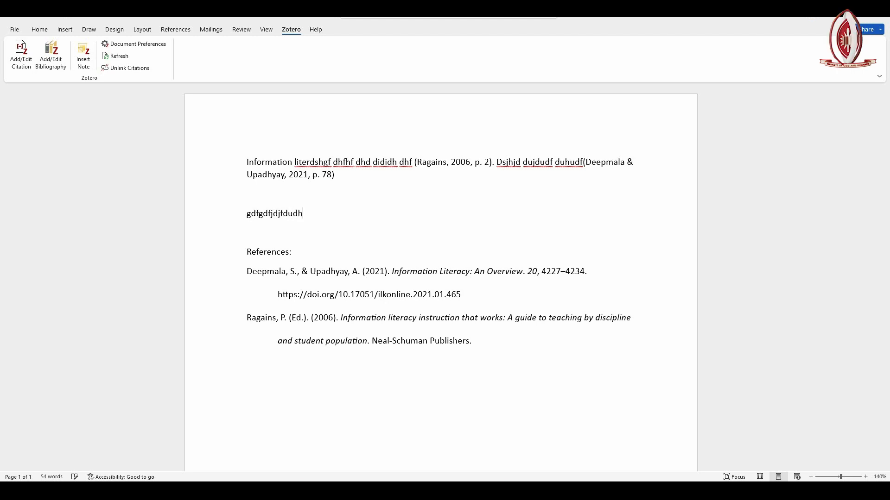
type("fjdgdf")
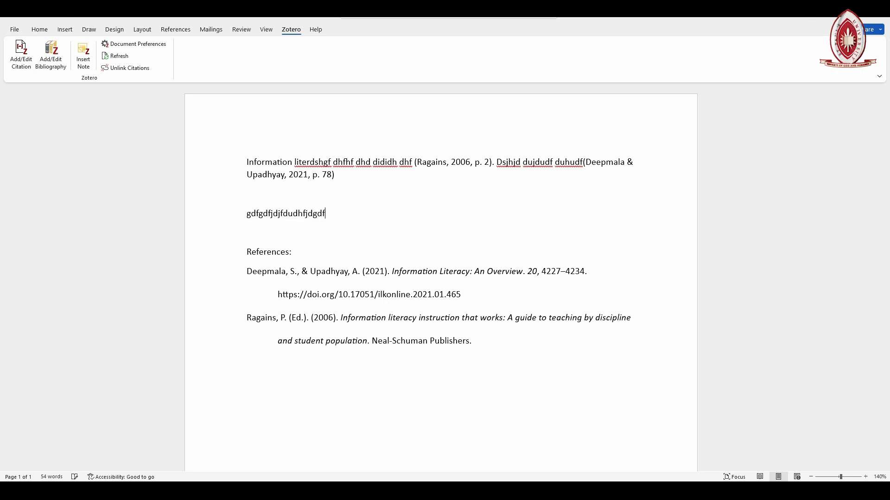
- Extend the placeholder paragraph above the References heading with the words "hdgfur dgfud"
type(" hdgfur")
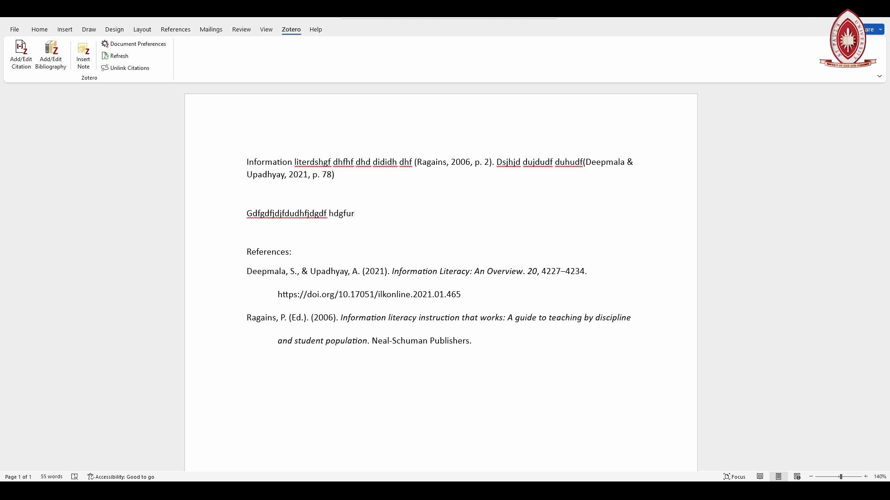
type(" dgfud")
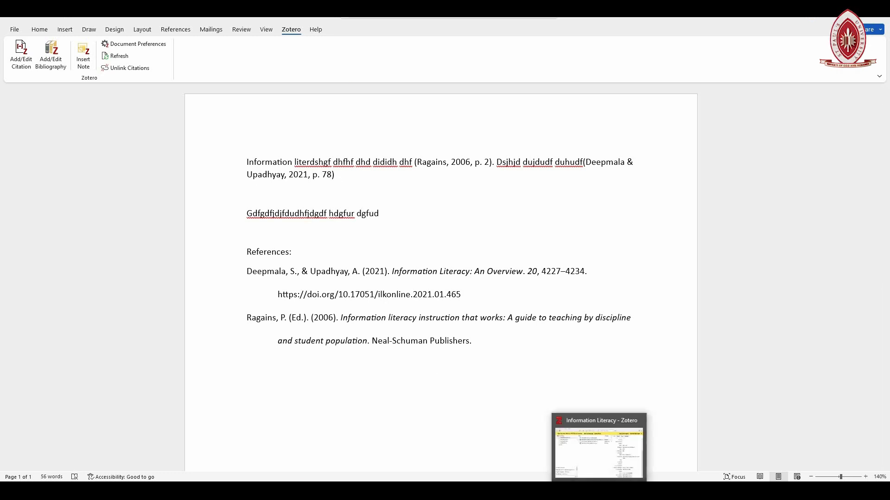
left_click(600, 492)
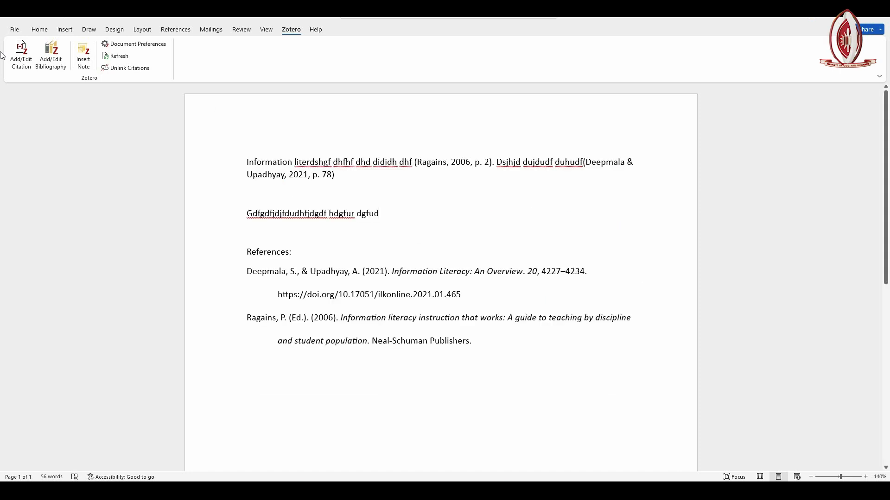
- Cite the book "The Norton field guide to writing" with page 67 after the new placeholder text, using the citation dialog's Classic View
left_click(22, 54)
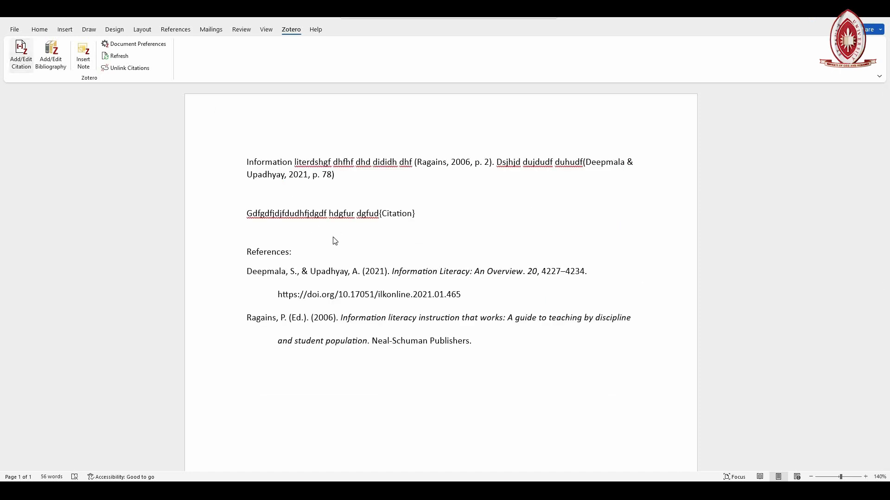
left_click(318, 232)
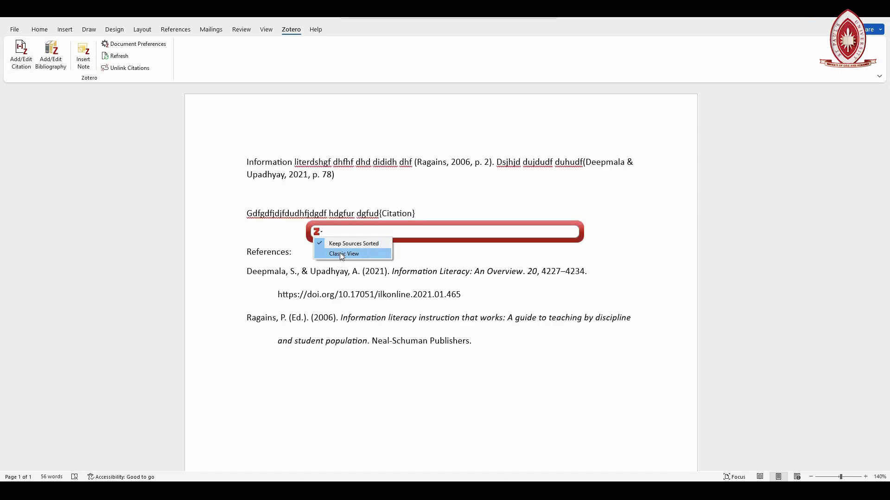
left_click(340, 253)
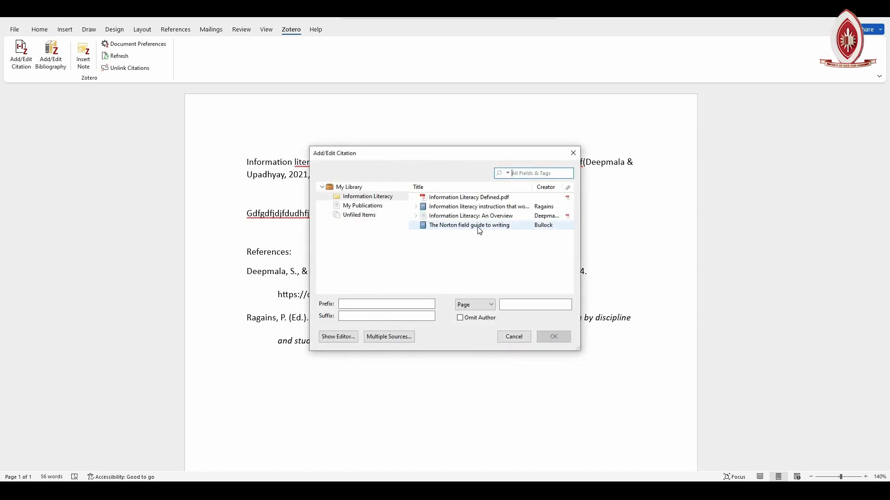
left_click(478, 227)
left_click(527, 307)
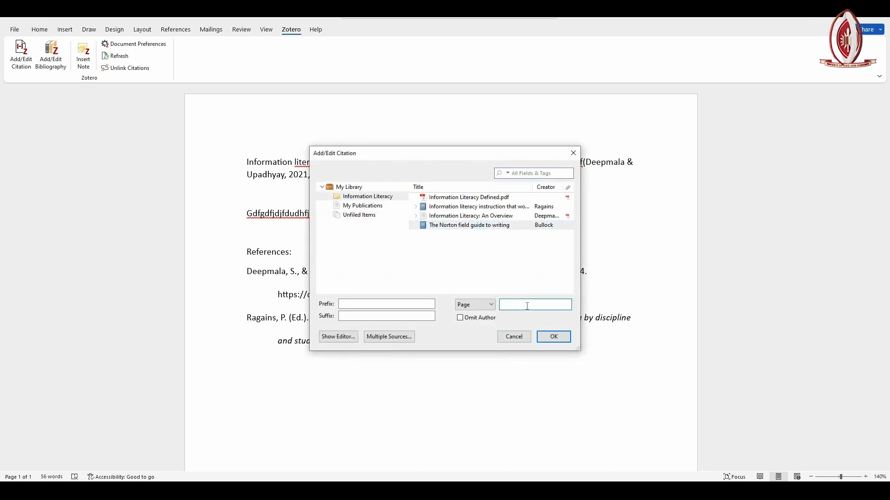
type("67")
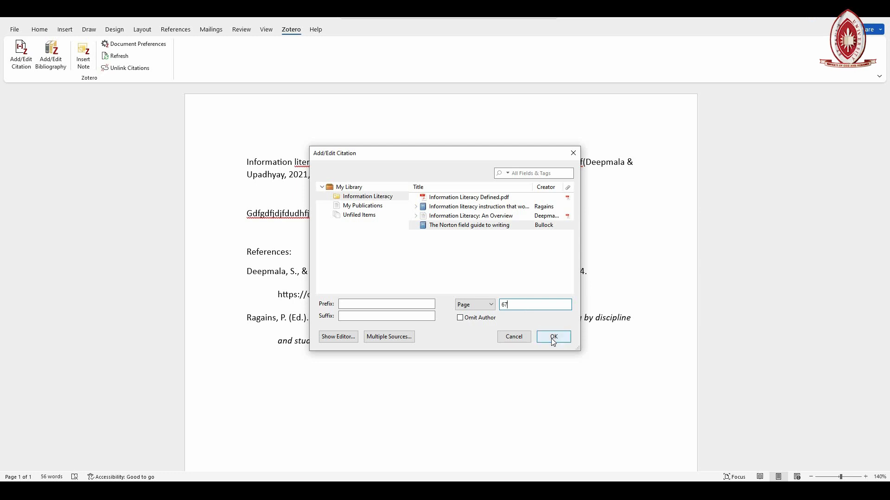
left_click(551, 337)
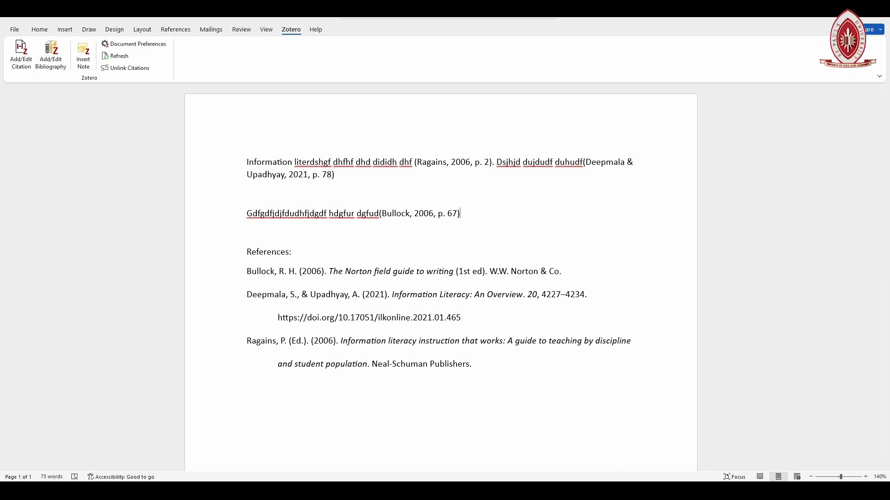
- Switch to Zotero, review the details of the selected book on information literacy instruction, and return to Word
key("alt+Tab")
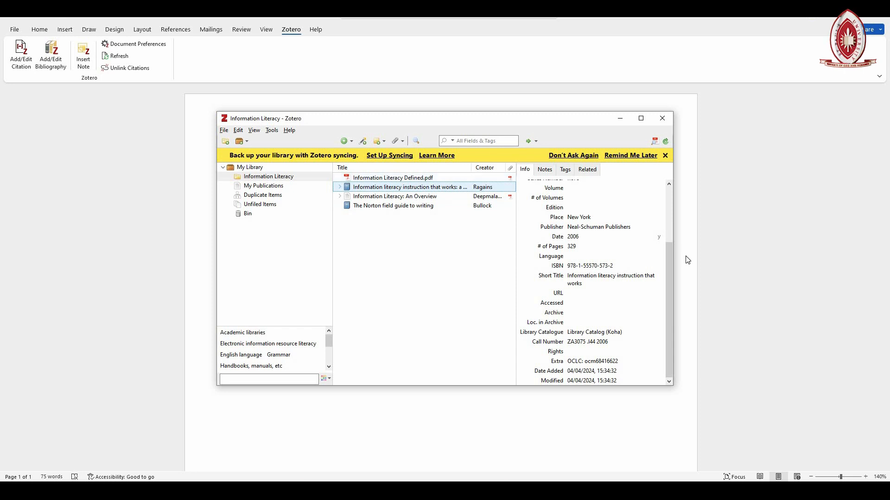
scroll(665, 200, "up", 5)
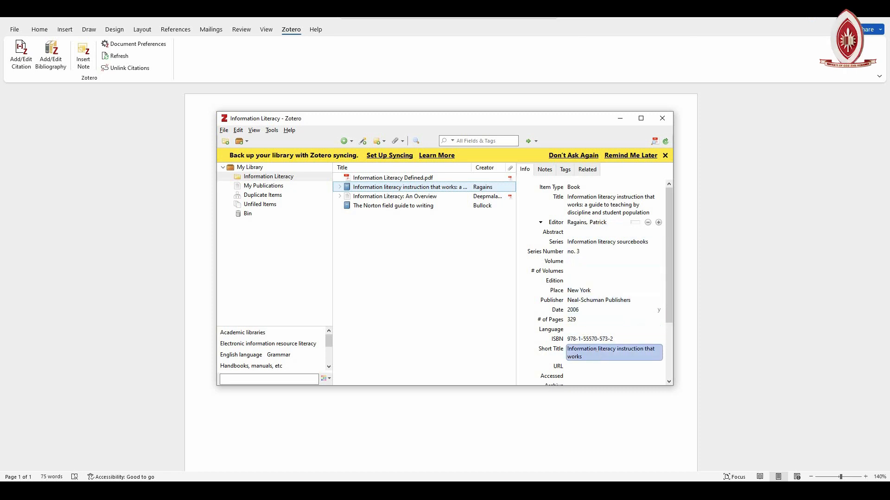
key("alt+Tab")
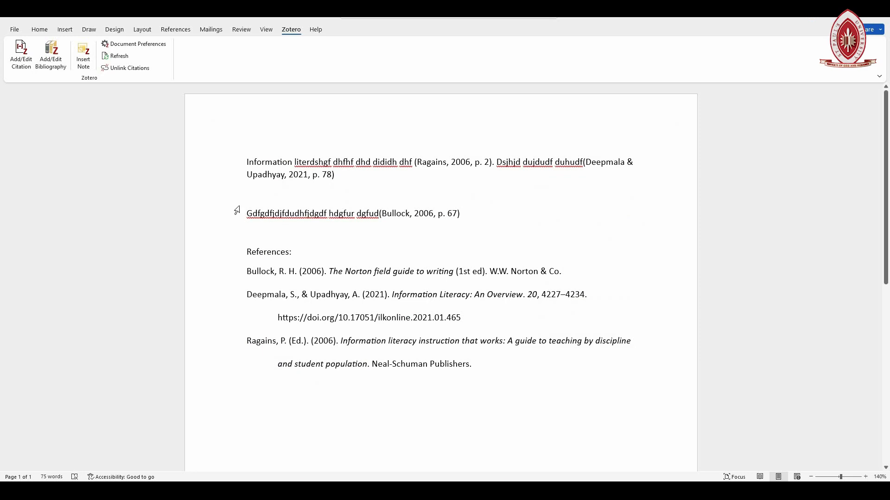